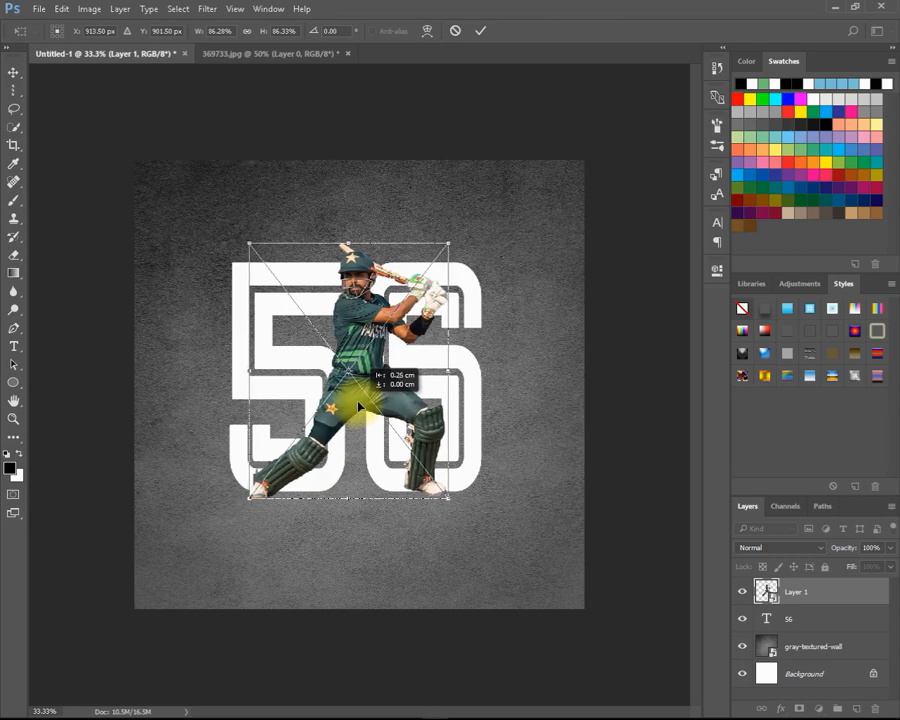
Commit the cricketer's resize and placement in front of the 56 text.
key("Return")
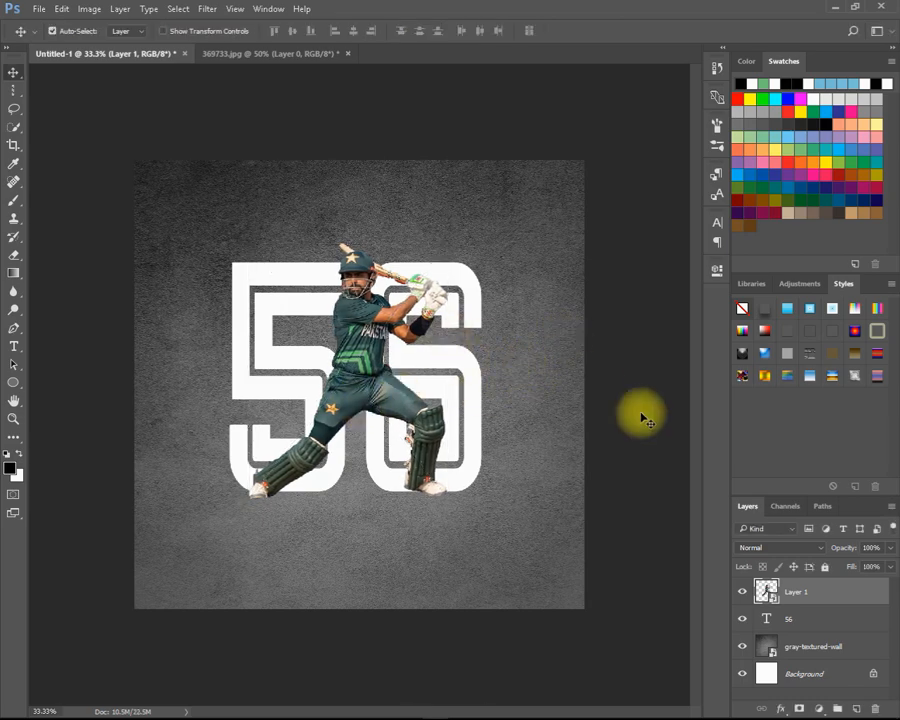
right_click(846, 595)
left_click(866, 596)
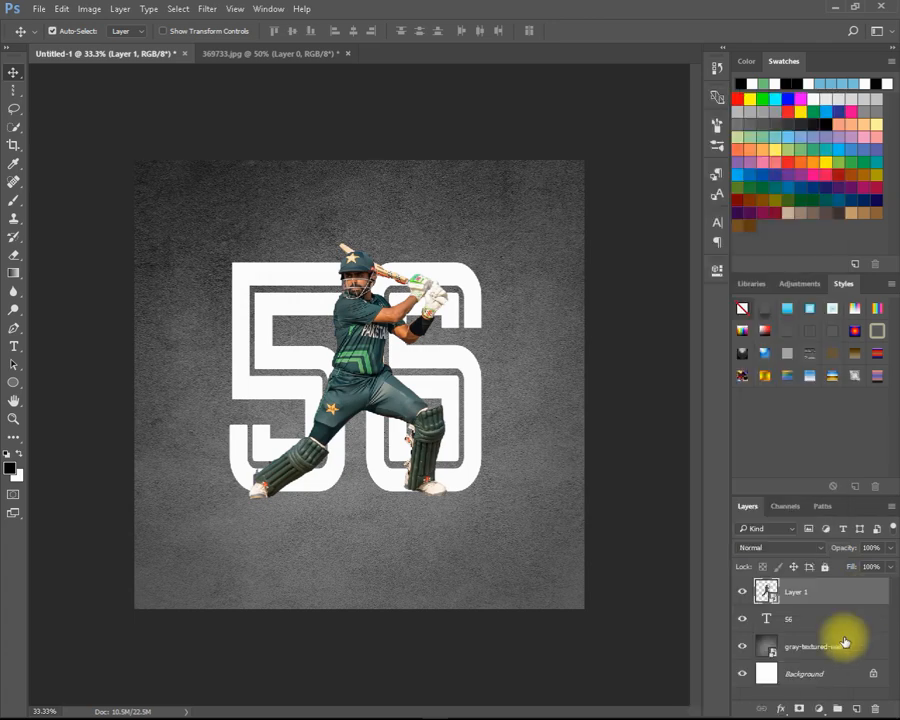
Add a Black & White adjustment layer above Layer 1, adjust its Reds amount and clip it to Layer 1.
left_click(820, 710)
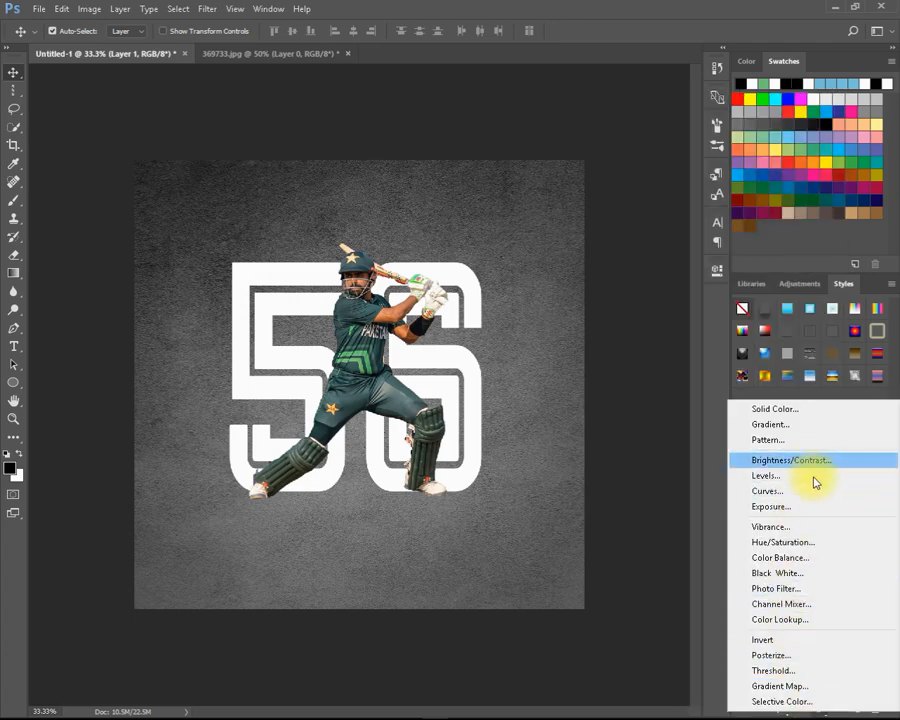
left_click(822, 572)
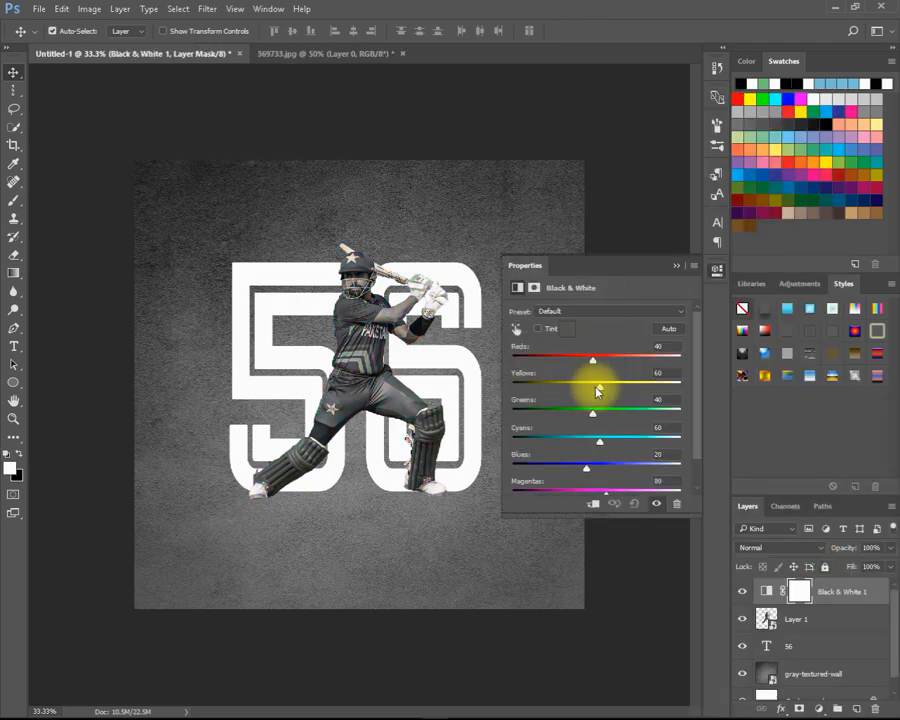
left_click_drag(583, 363, 588, 364)
left_click(677, 268)
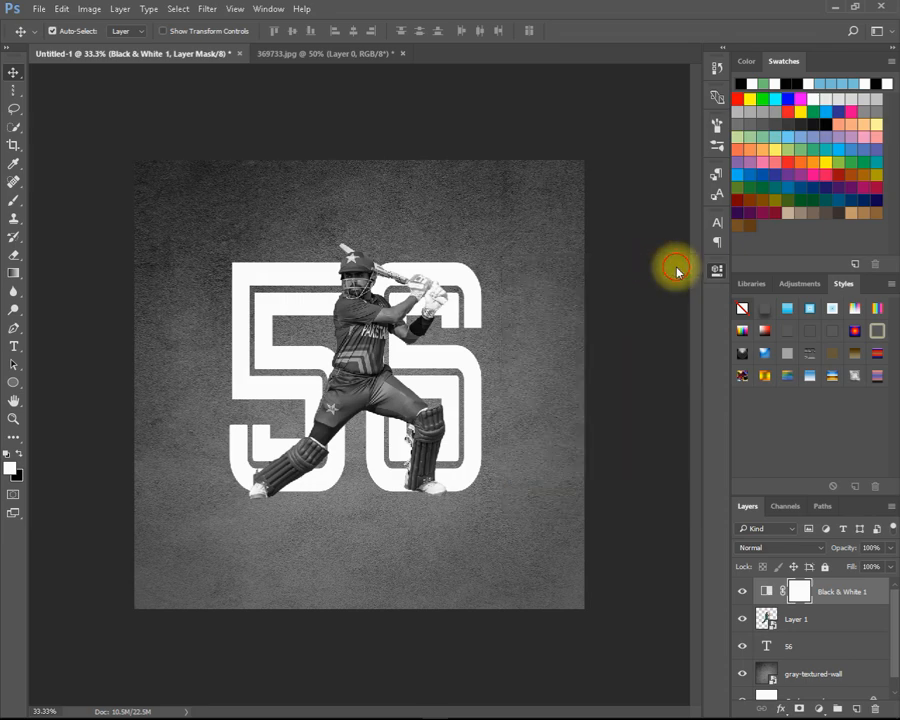
left_click(808, 600, "alt")
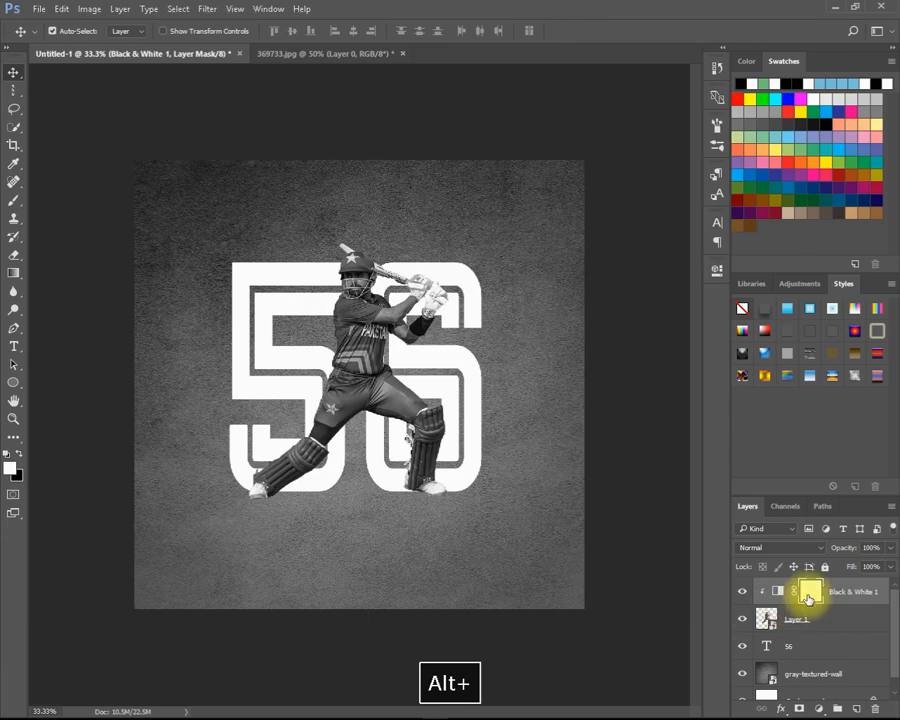
Paint black with a soft 300 px brush on the Black & White mask to restore the colour of the trousers around the star.
left_click(18, 204)
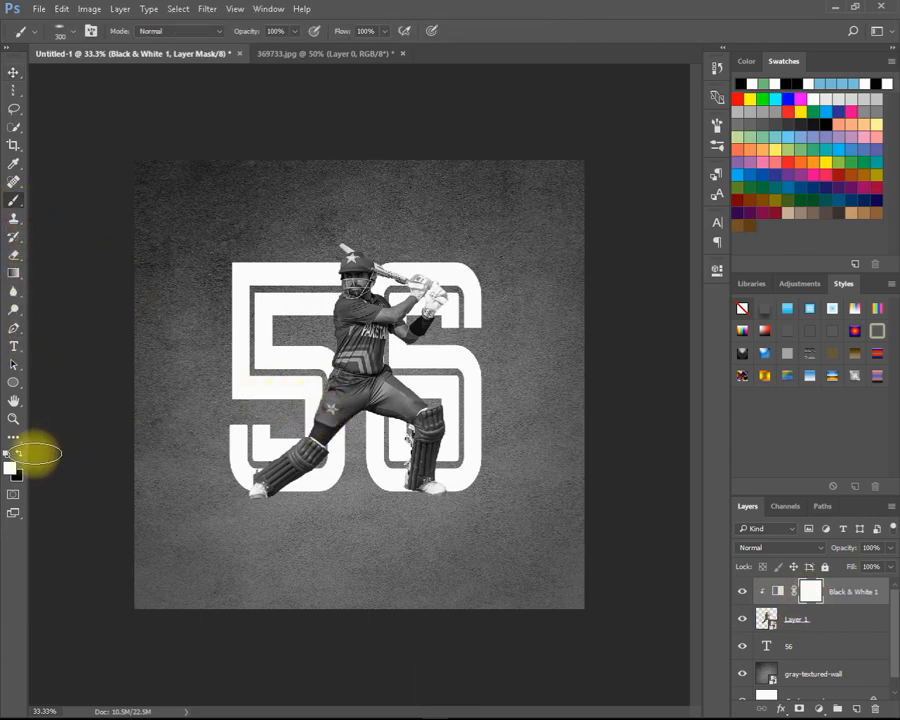
right_click(252, 399)
left_click(218, 472)
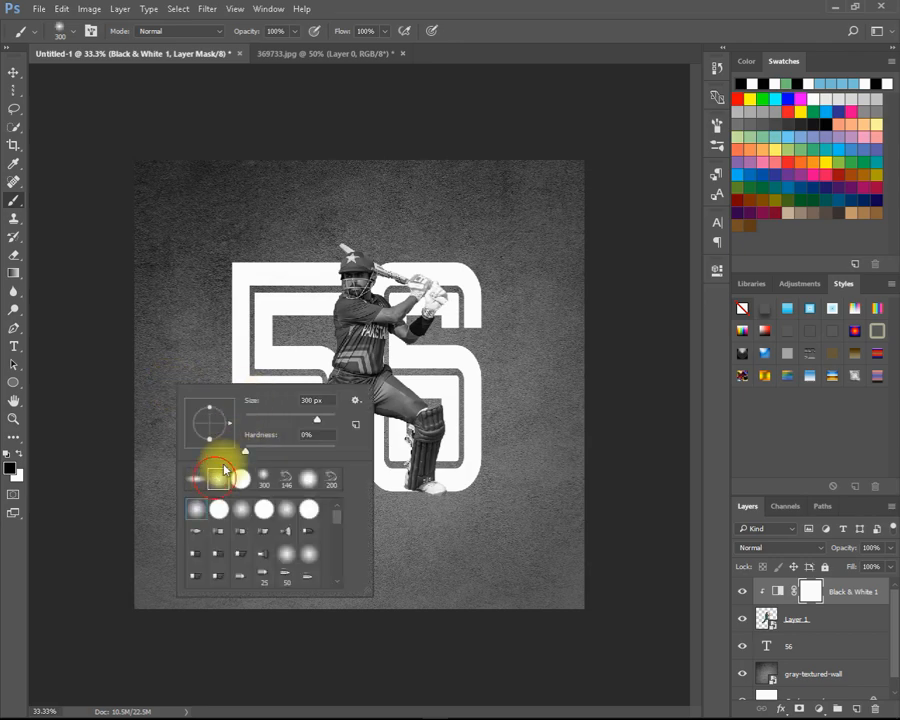
left_click(250, 350)
mouse_move(250, 350)
left_mouse_down()
mouse_move(321, 419)
mouse_move(345, 415)
mouse_move(358, 447)
mouse_move(332, 416)
left_mouse_up()
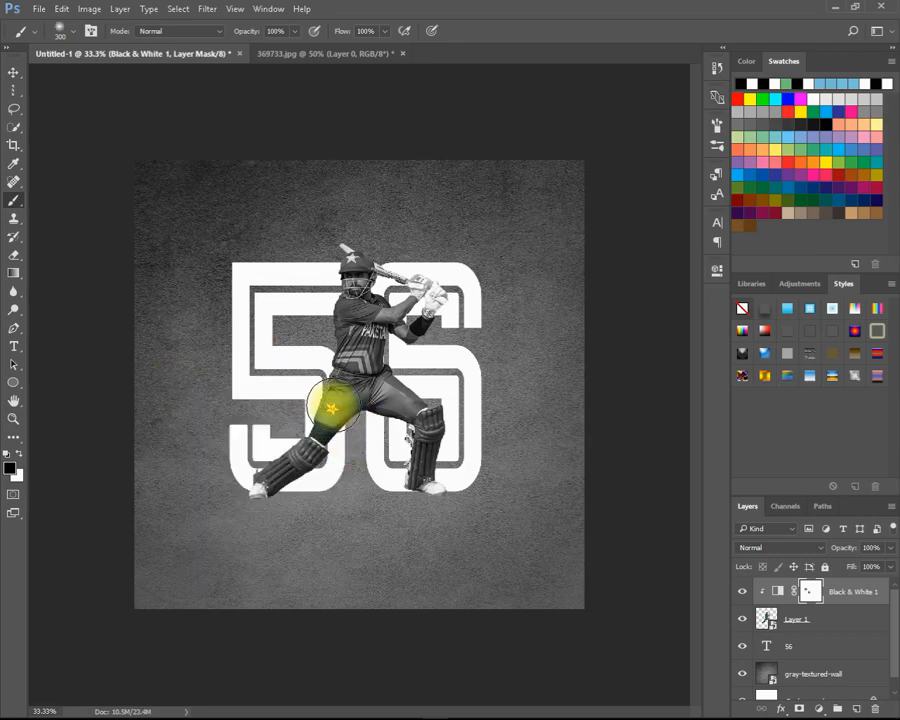
left_click_drag(332, 407, 366, 401)
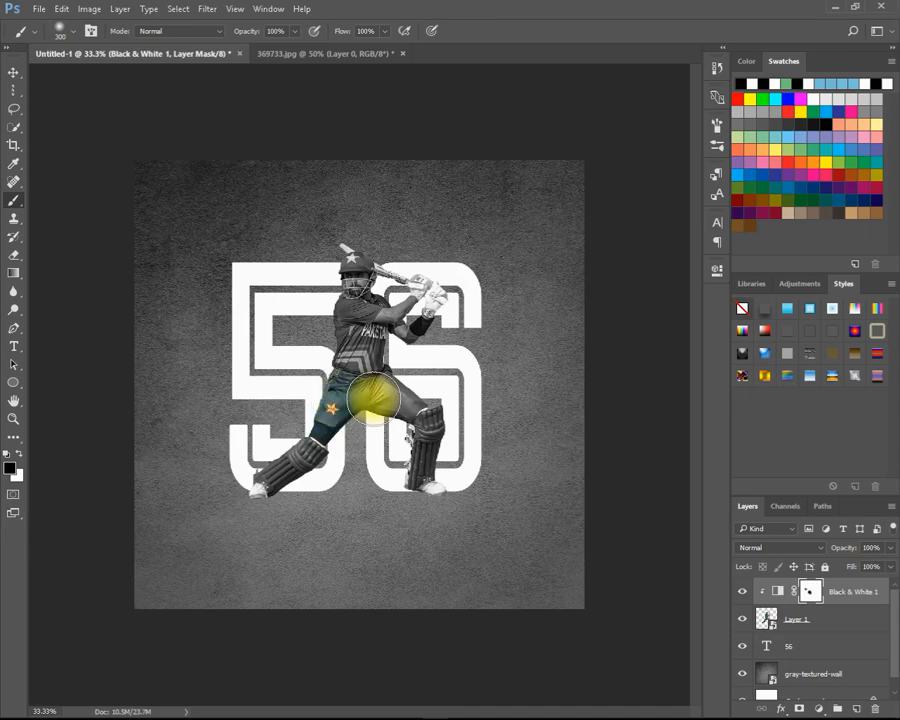
Reduce the brush to 125 px and restore the colour of the remaining trousers on the Black & White mask.
key("bracketleft")
key("bracketleft")
key("bracketleft")
key("bracketleft")
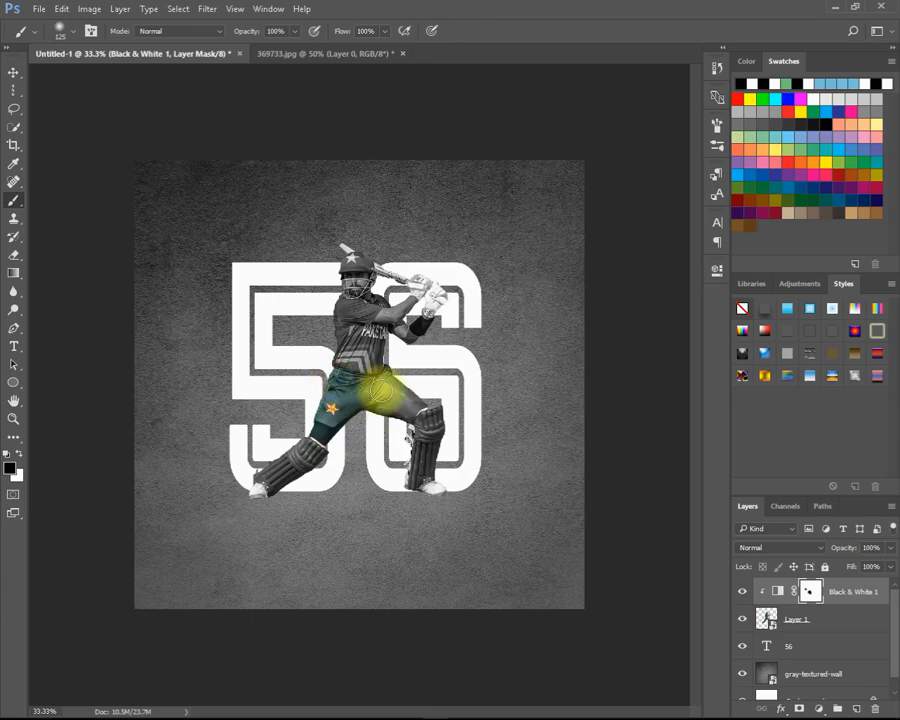
mouse_move(390, 393)
left_mouse_down()
mouse_move(353, 409)
mouse_move(328, 386)
mouse_move(350, 405)
mouse_move(400, 389)
left_mouse_up()
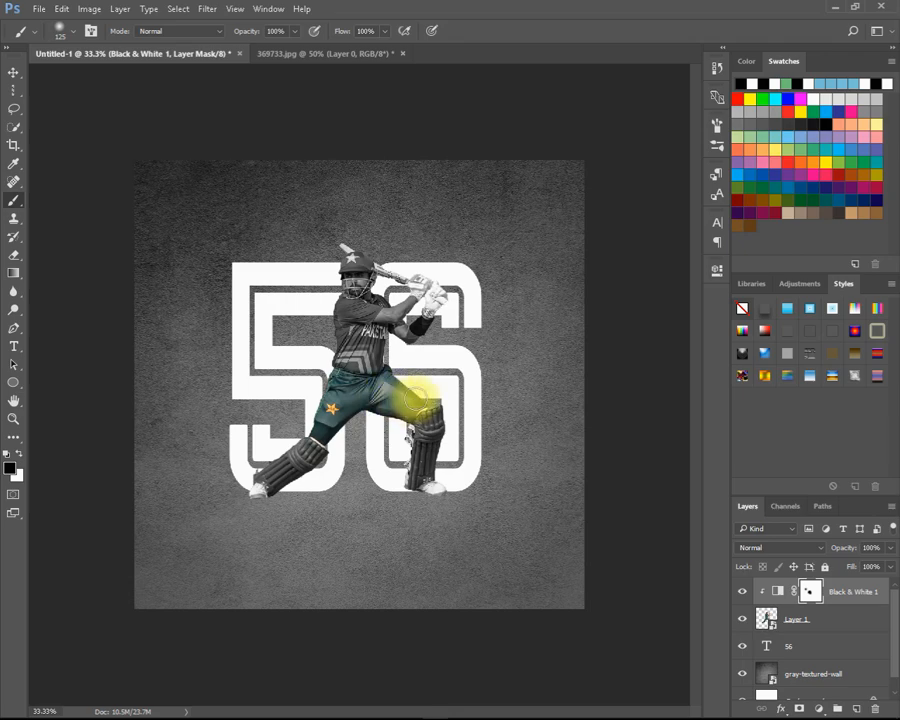
Paint the Black & White mask over the helmet, bat, gloves and shoes to bring back their colour.
mouse_move(370, 410)
left_mouse_down()
mouse_move(318, 385)
mouse_move(328, 383)
mouse_move(316, 371)
mouse_move(321, 255)
mouse_move(376, 255)
mouse_move(350, 259)
mouse_move(342, 255)
mouse_move(376, 253)
mouse_move(331, 243)
mouse_move(391, 262)
left_mouse_up()
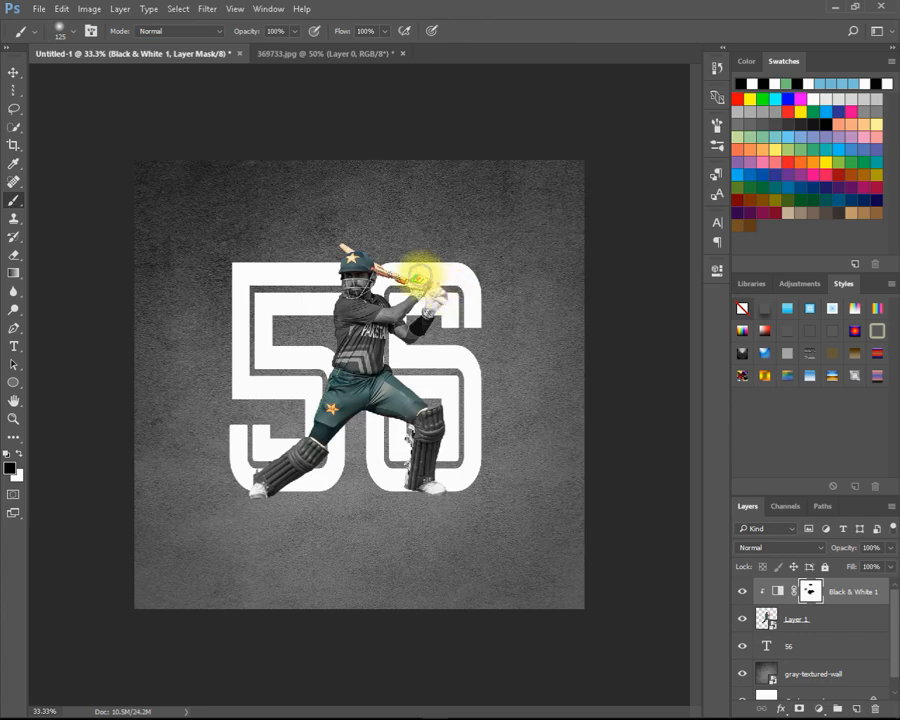
mouse_move(398, 265)
left_mouse_down()
mouse_move(345, 243)
mouse_move(395, 244)
mouse_move(495, 268)
mouse_move(511, 352)
mouse_move(499, 341)
mouse_move(463, 503)
left_mouse_up()
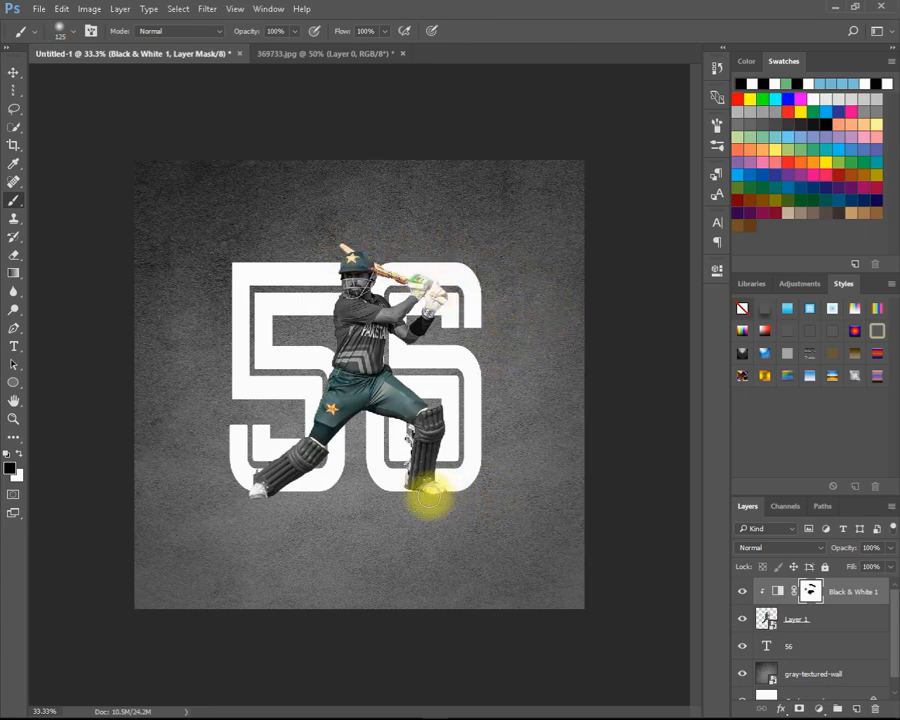
mouse_move(400, 505)
left_mouse_down()
mouse_move(305, 513)
mouse_move(251, 499)
left_mouse_up()
key("space")
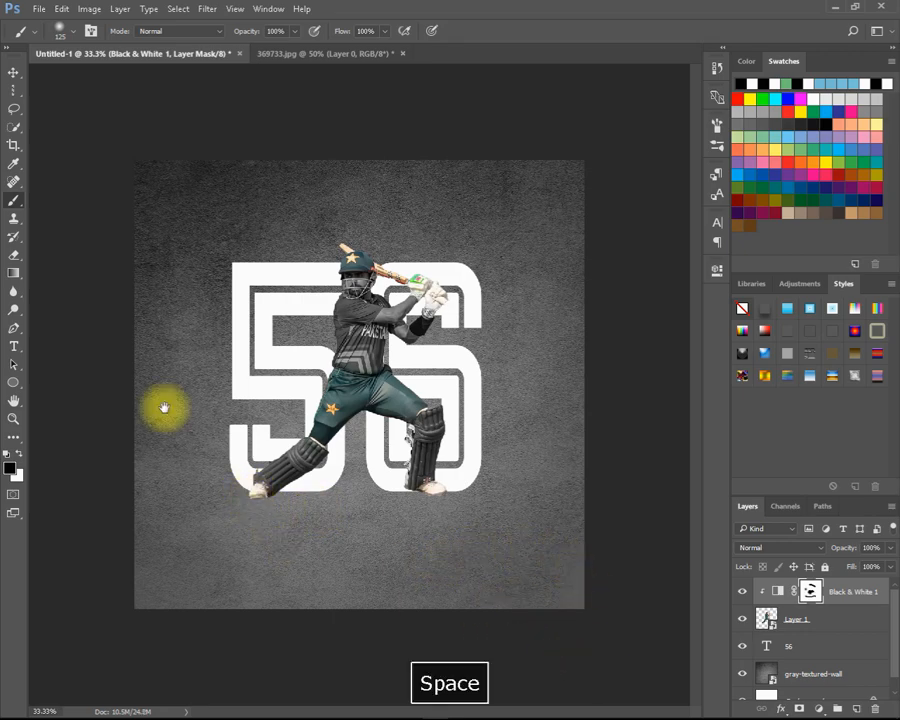
Add a layer mask to the cricketer's Layer 1.
left_click(14, 72)
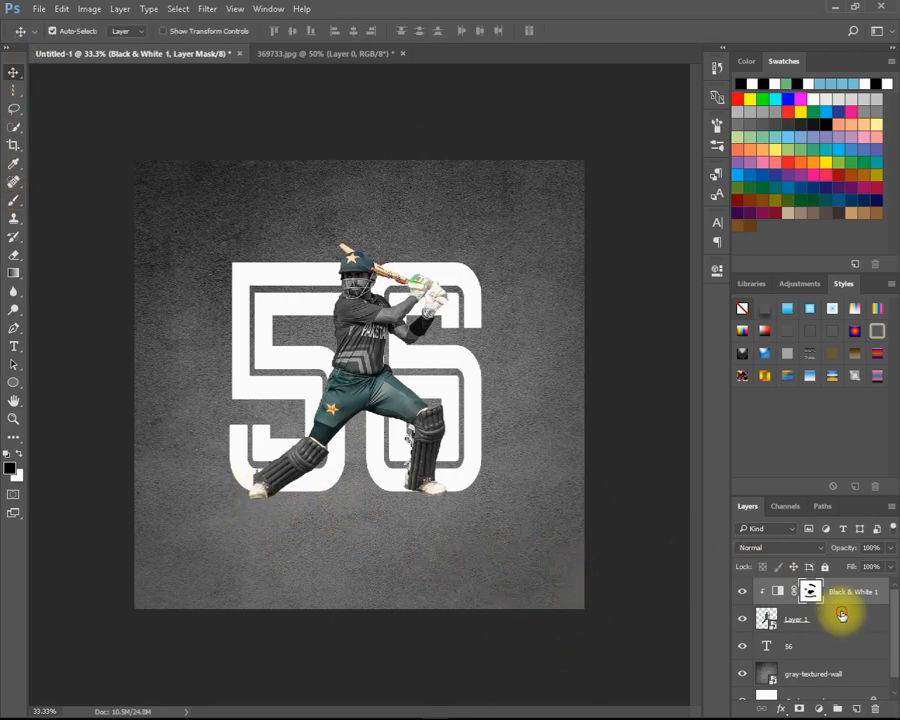
left_click(841, 615)
left_click(800, 706)
left_click(822, 630)
Shift the cricketer on Layer 1 horizontally to the right with Free Transform, to an X position of 943.50 px.
key("ctrl+t")
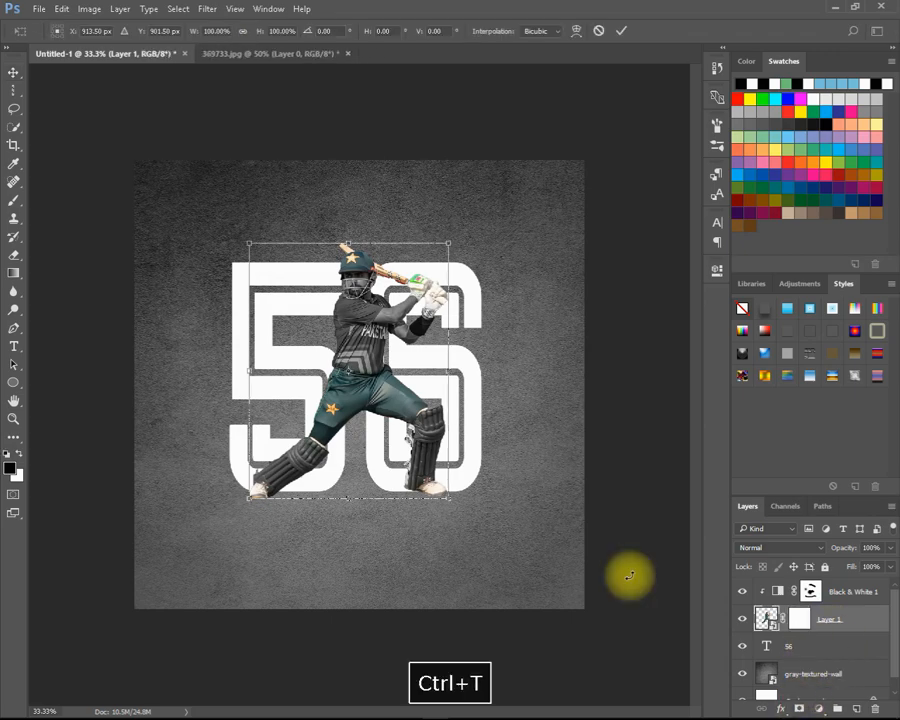
key("Right")
key("Right")
key("Right")
key("Right")
key("Right")
key("Right")
key("Right")
key("Right")
key("Right")
key("Right")
key("Right")
key("Right")
key("Right")
key("Right")
key("Right")
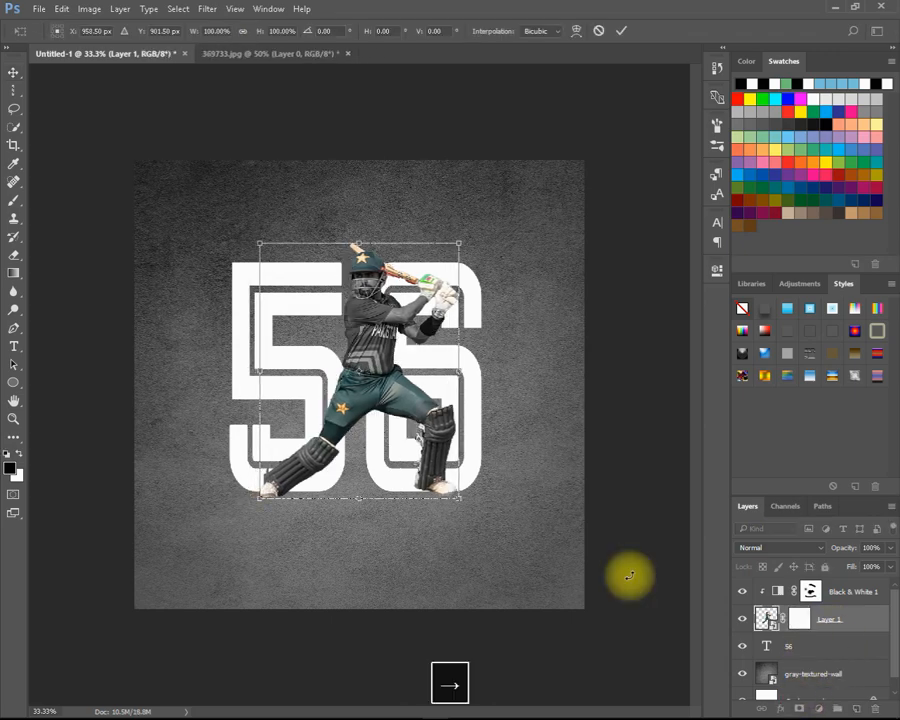
key("Left")
key("Left")
key("Left")
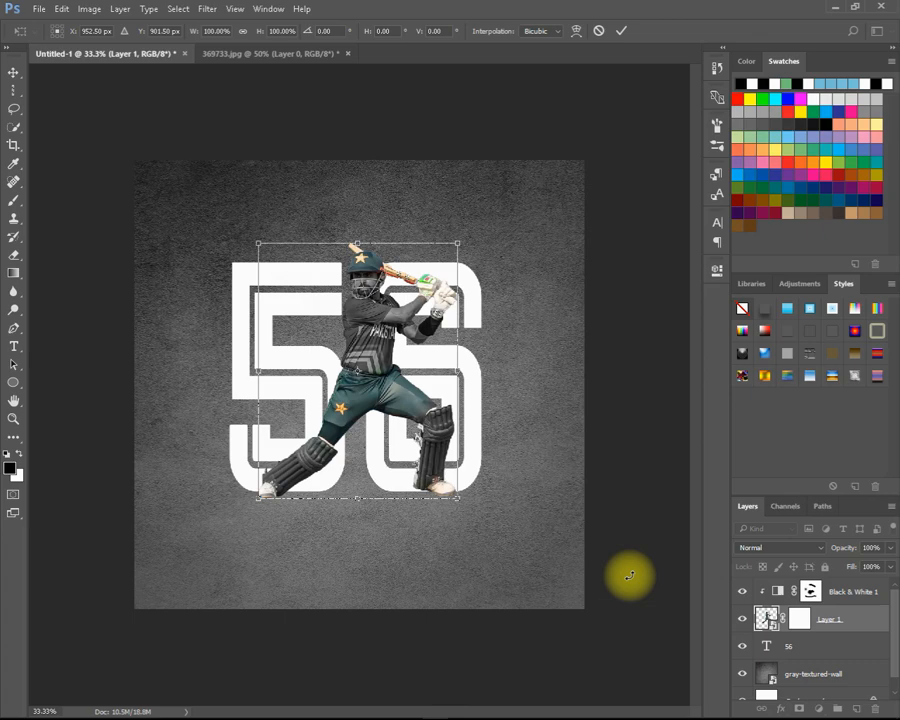
key("Left")
key("Left")
key("Left")
key("Left")
key("Left")
key("Left")
key("Left")
key("Left")
key("Left")
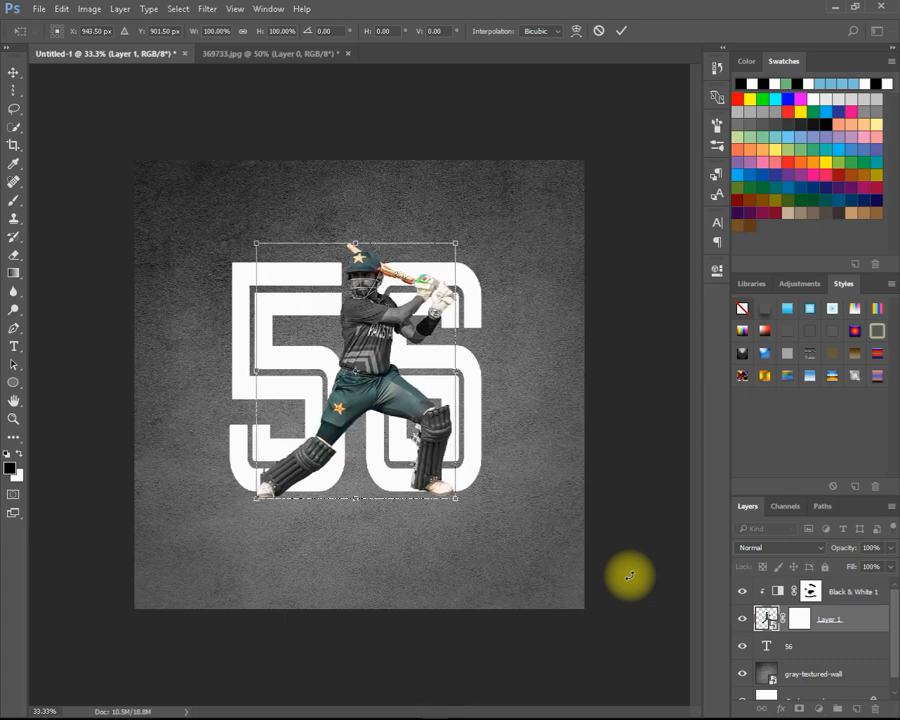
key("Return")
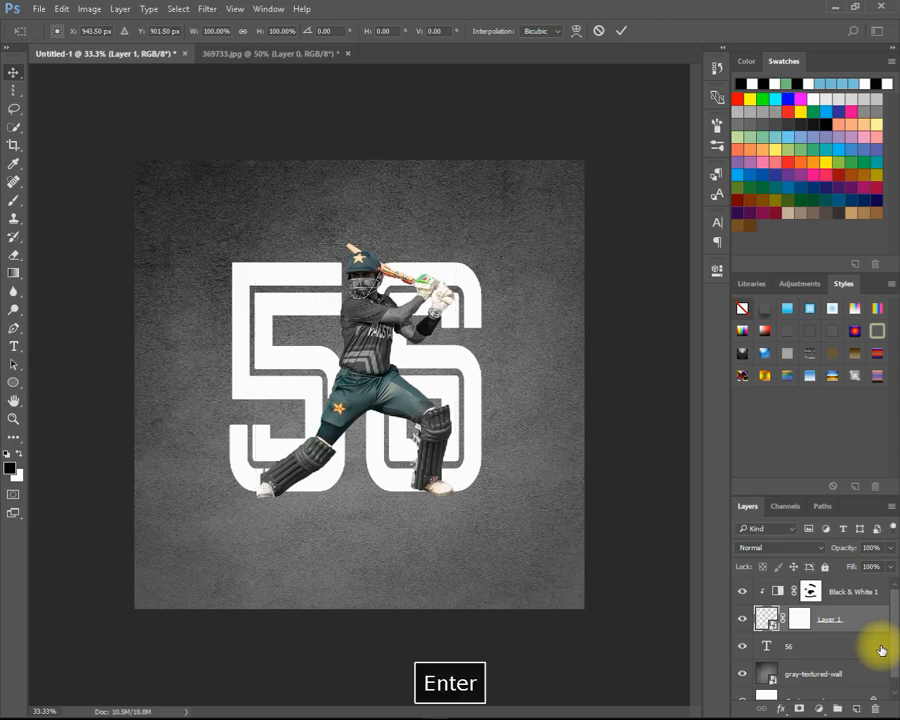
Load the 56 text outline as a selection, paint white over the cricketer's back leg inside the 5 with a soft 92 px brush, and deselect.
left_click(772, 647, "ctrl")
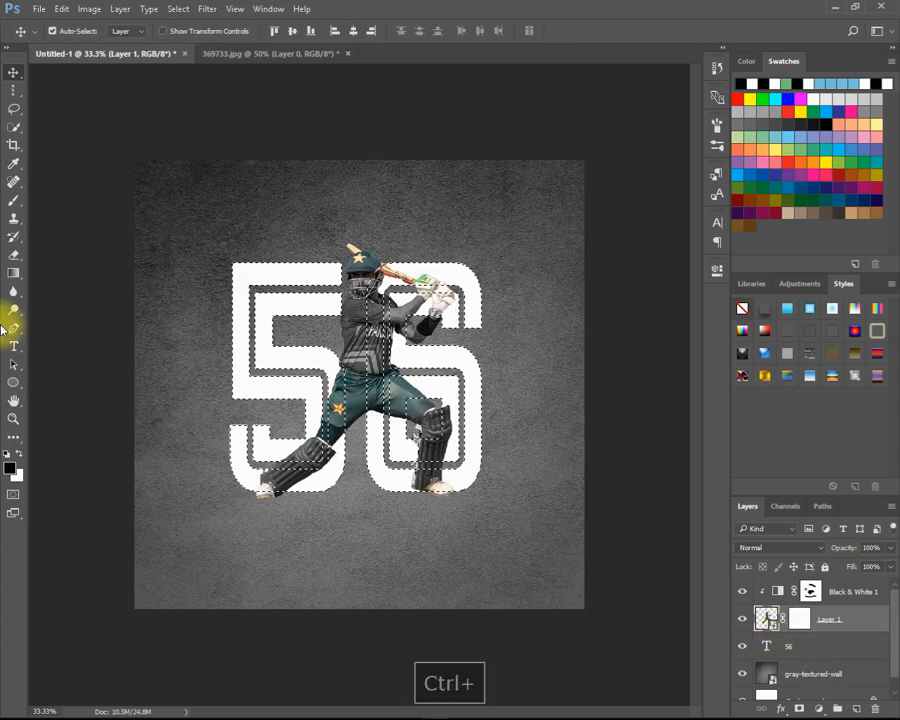
left_click(14, 200)
right_click(248, 383)
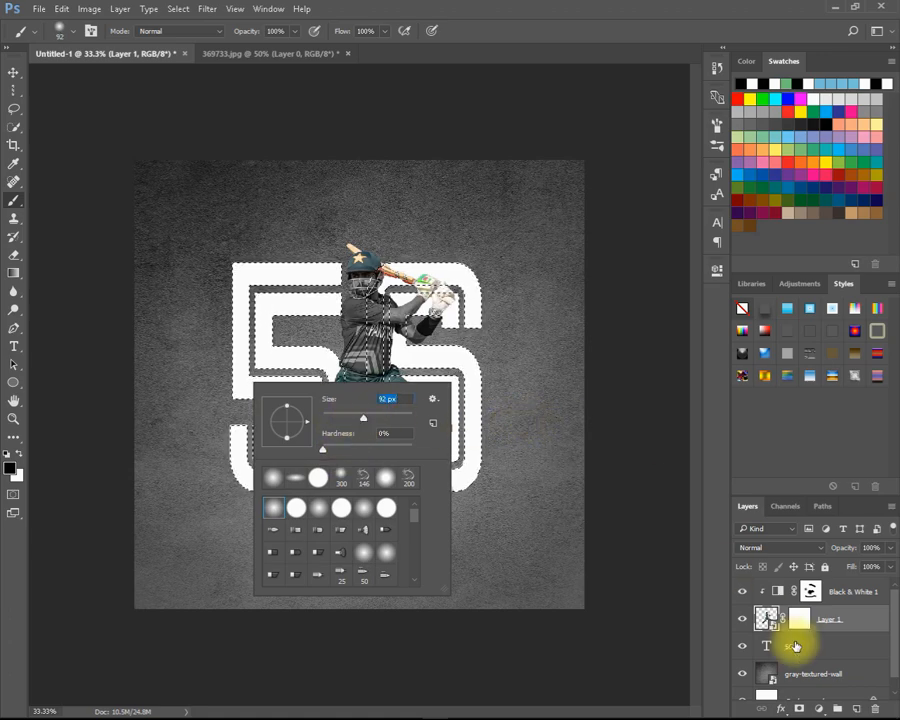
left_click(868, 620)
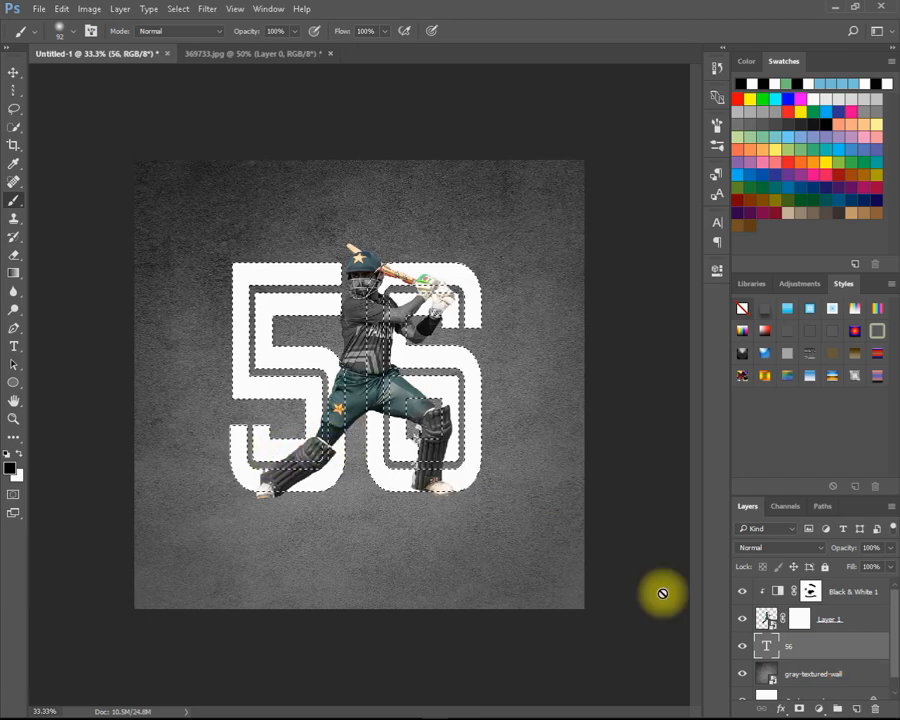
left_click(300, 410)
left_click(445, 290)
mouse_move(321, 382)
left_mouse_down()
mouse_move(329, 445)
mouse_move(293, 407)
mouse_move(319, 409)
mouse_move(324, 396)
mouse_move(345, 490)
mouse_move(331, 414)
mouse_move(330, 457)
mouse_move(345, 377)
left_mouse_up()
left_click(20, 456)
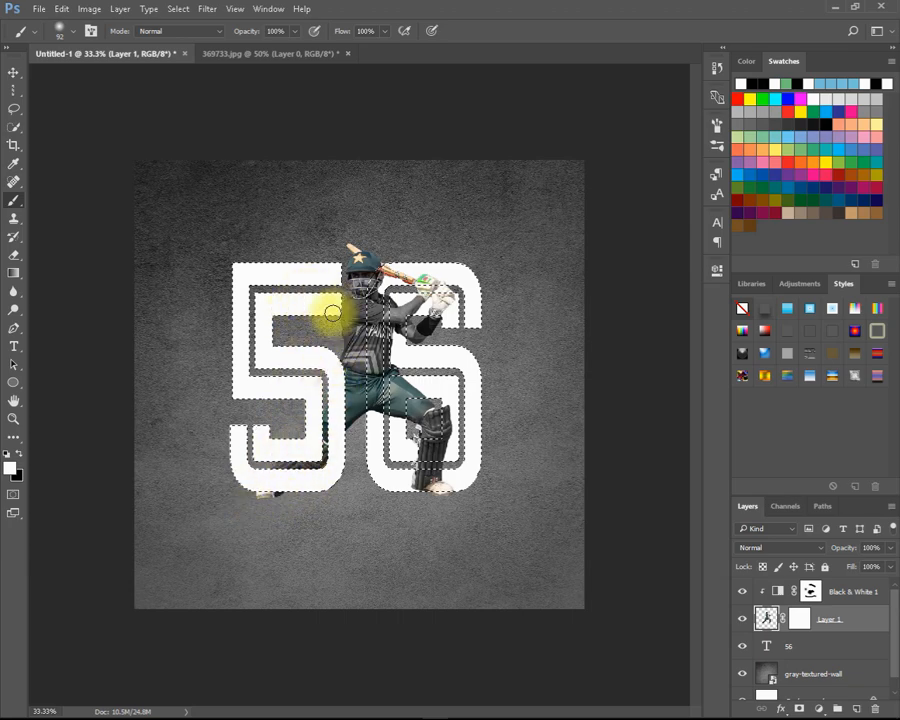
left_click(14, 72)
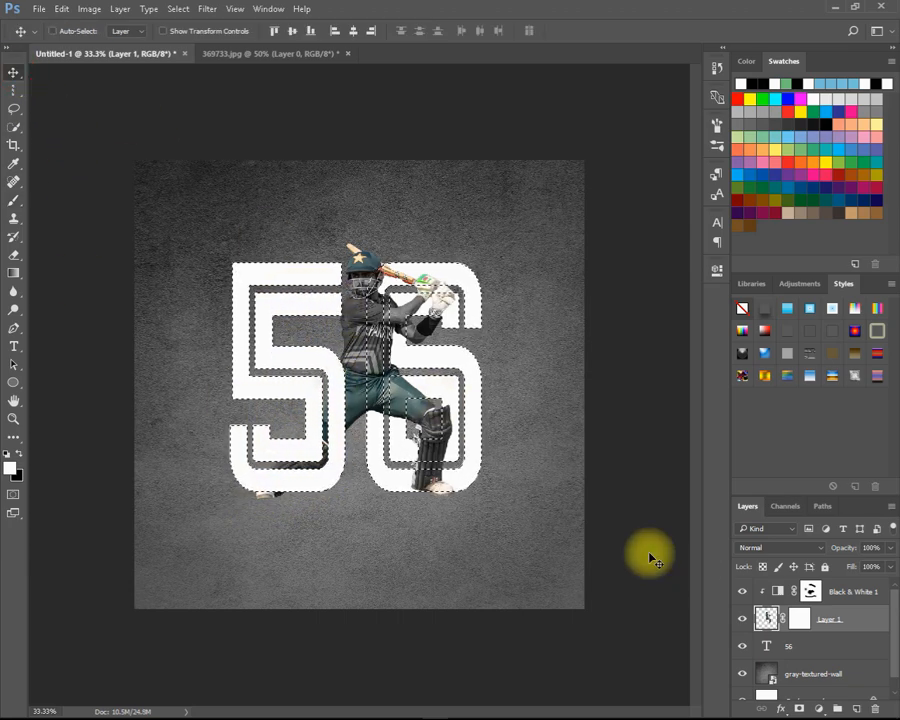
key("ctrl+d")
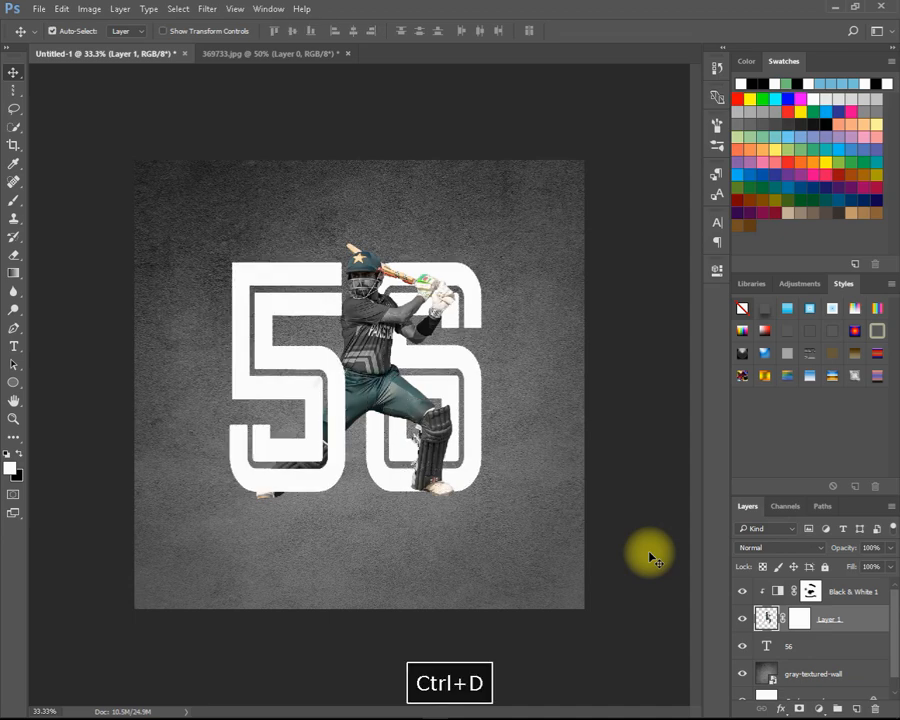
left_click(856, 594, "shift")
key("ctrl+t")
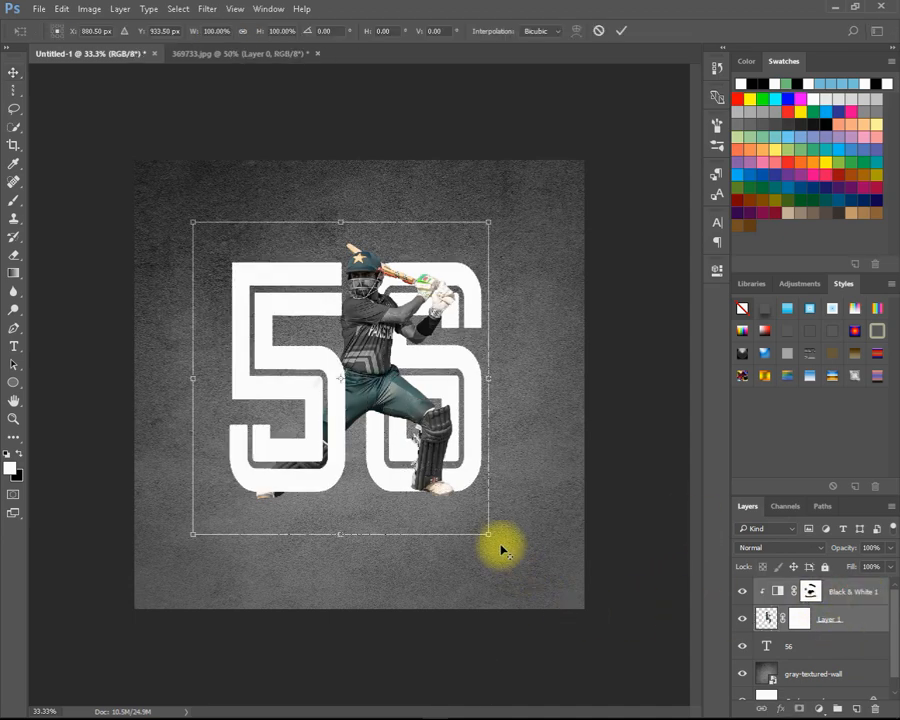
mouse_move(489, 536)
left_mouse_down()
mouse_move(504, 561)
mouse_move(488, 536)
left_mouse_up()
key("ctrl+z")
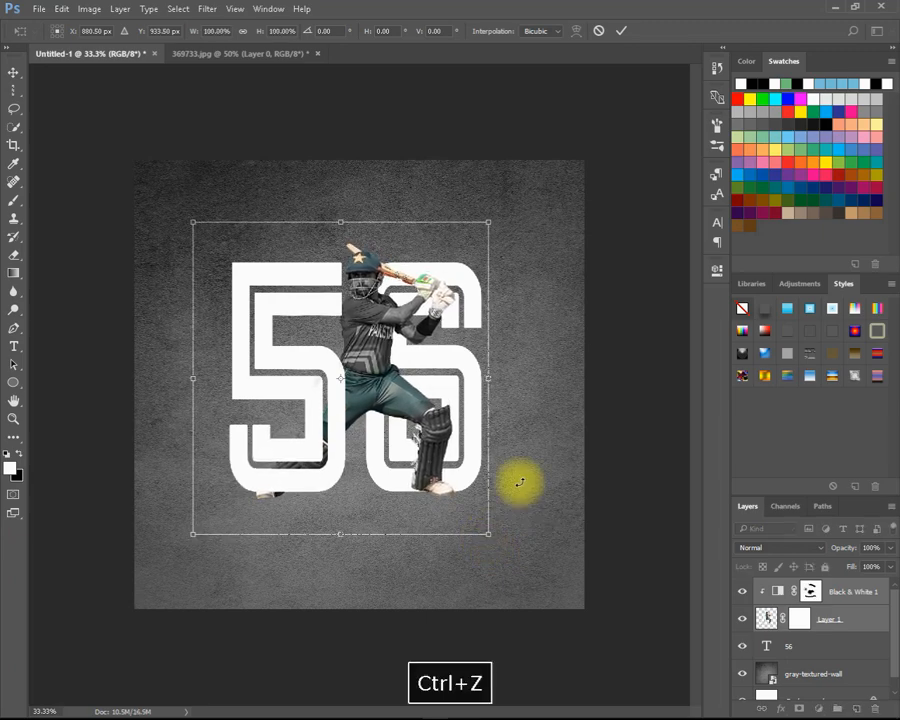
left_click(14, 72)
left_click(400, 274)
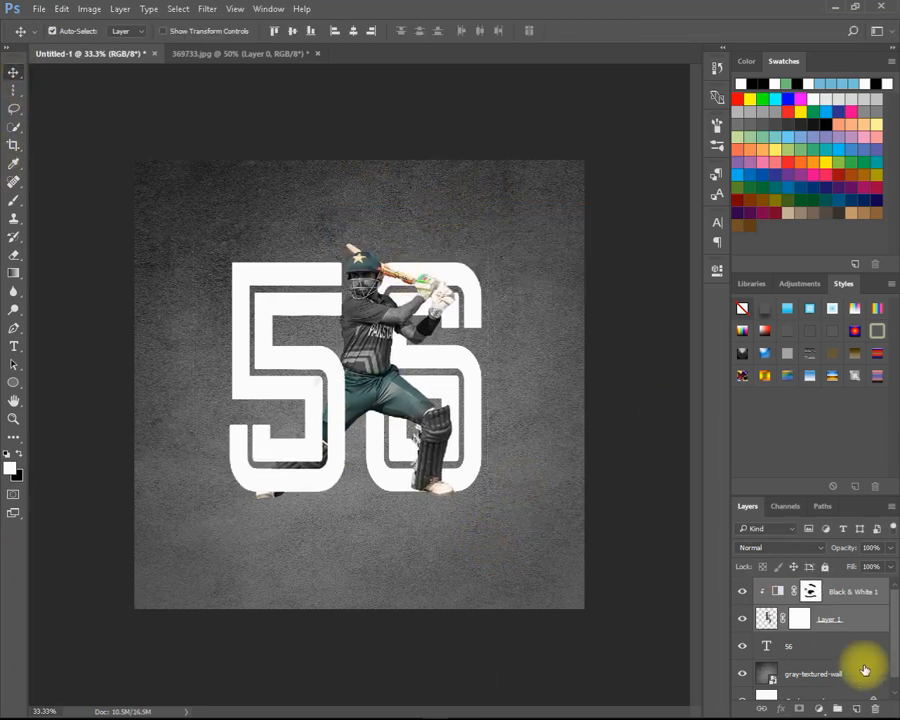
Scale the Black & White 1, Layer 1 and 56 layers together to 112.21% and move them slightly down.
scroll(853, 645, "down", 2)
scroll(853, 645, "up", 1)
key("ctrl+t")
left_click_drag(489, 535, 507, 552)
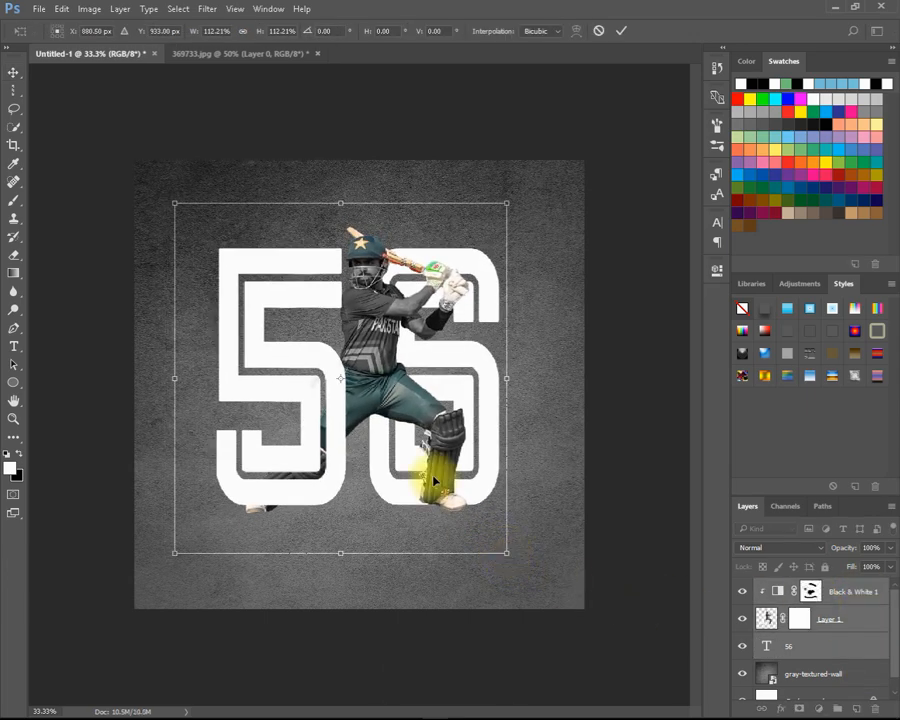
left_click_drag(434, 480, 424, 480)
key("Return")
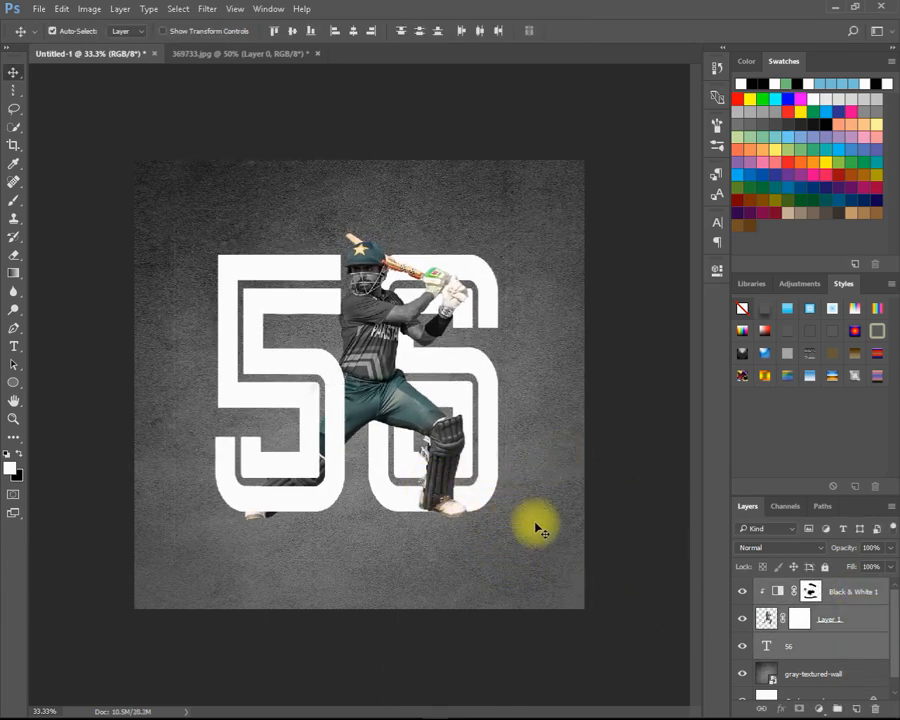
Activate the Rectangular Marquee tool and load the outline of the 56 text layer as a selection.
double_click(827, 622)
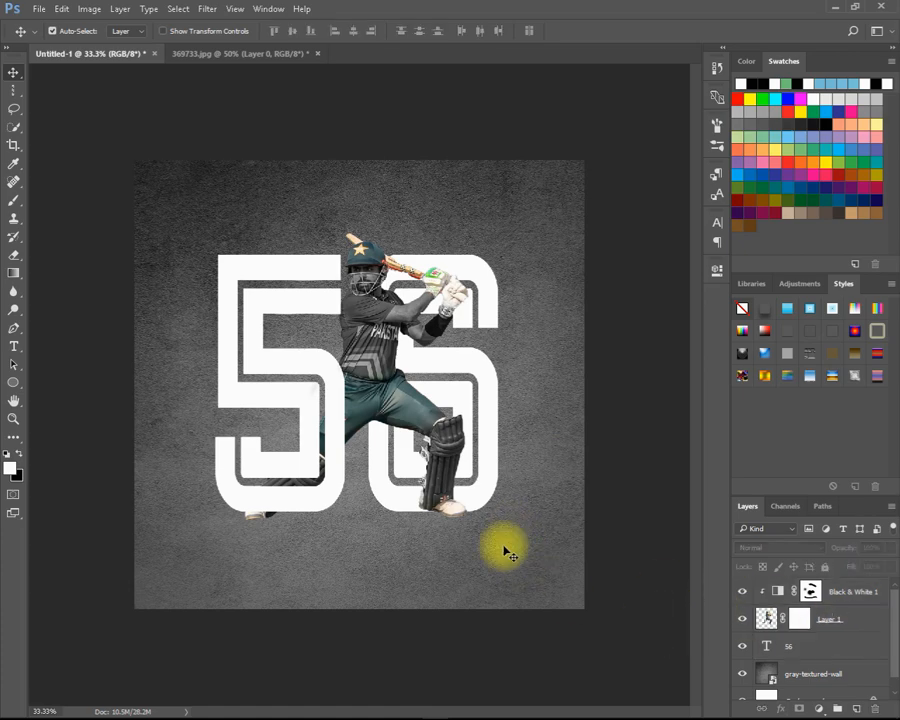
right_click(12, 127)
right_click(13, 91)
left_click(76, 91)
scroll(860, 615, "down", 1)
left_click(850, 634)
left_click(848, 634)
left_click(762, 632, "ctrl")
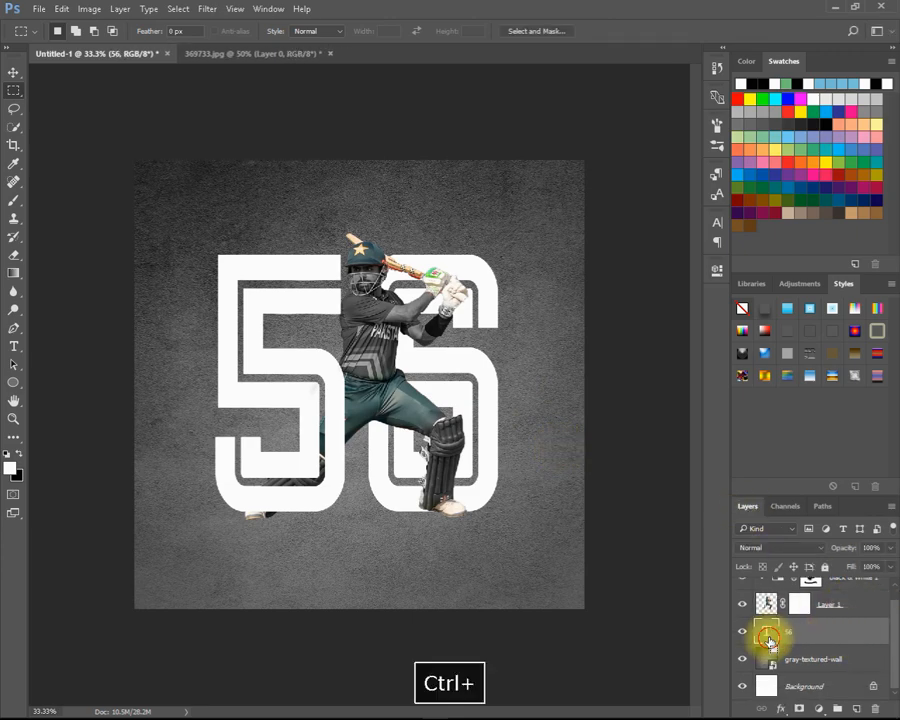
scroll(732, 597, "up", 1)
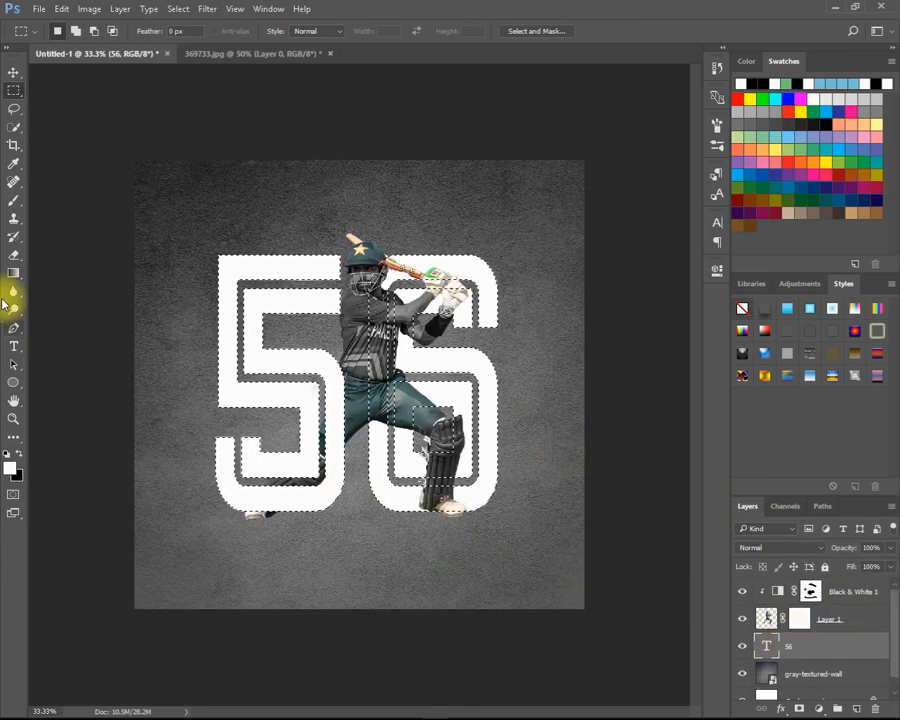
Set up a soft black brush at 37 px with 0% hardness and rasterize the 56 text layer.
left_click(13, 199)
left_click(20, 454)
right_click(108, 373)
right_click(169, 327)
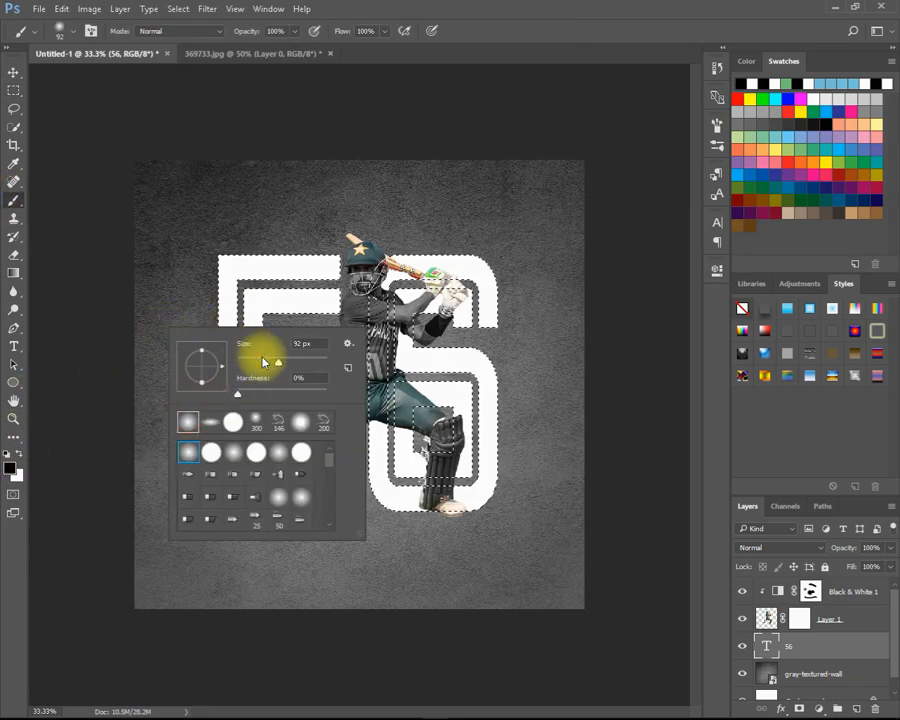
left_click(263, 362)
left_click(211, 218)
left_click(404, 288)
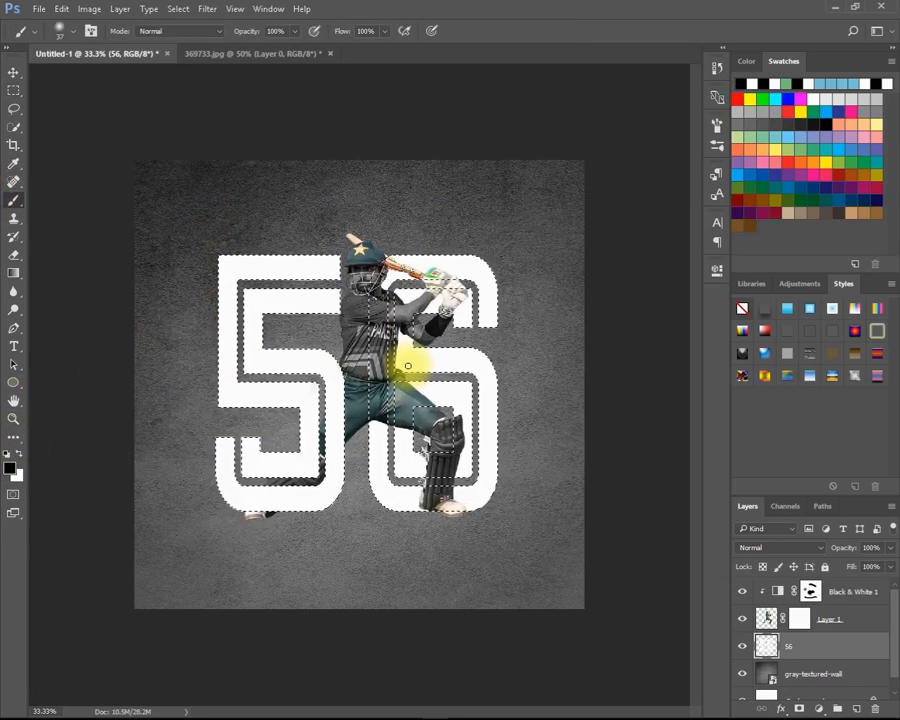
Paint soft black shadows on the 6 around the cricketer's body and front leg with a 300 px brush, undoing the stroke near the bat.
key("bracketright")
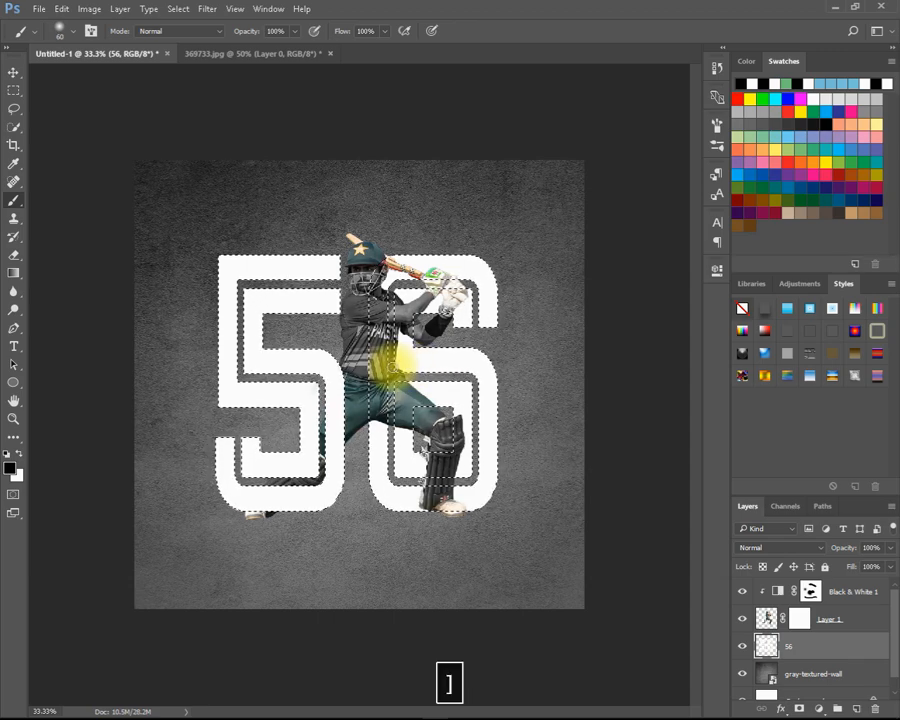
left_click(398, 377)
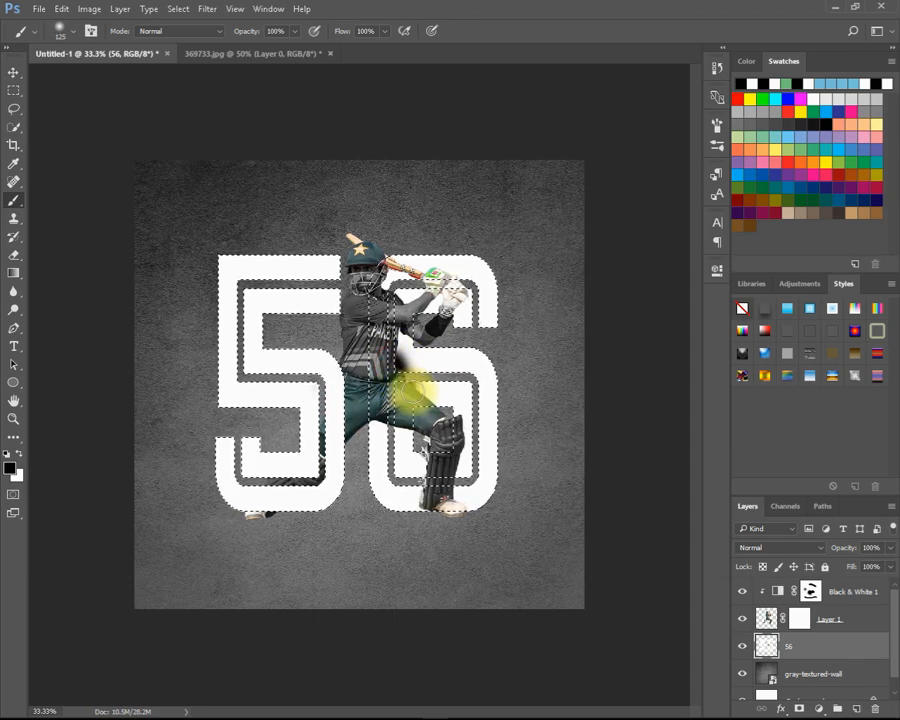
key("bracketright")
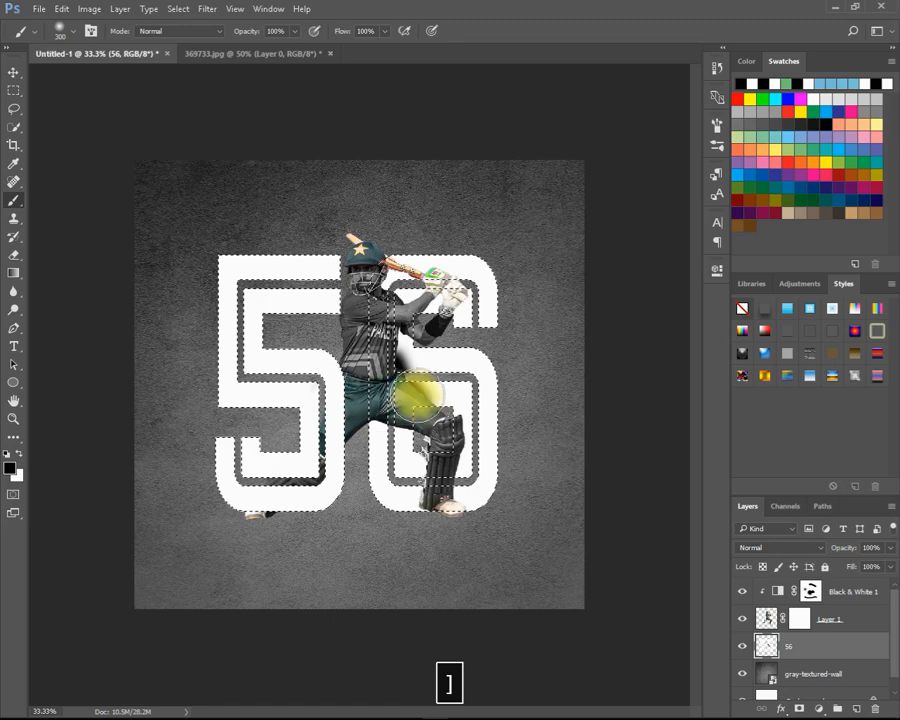
key("ctrl+z")
key("ctrl+alt+z")
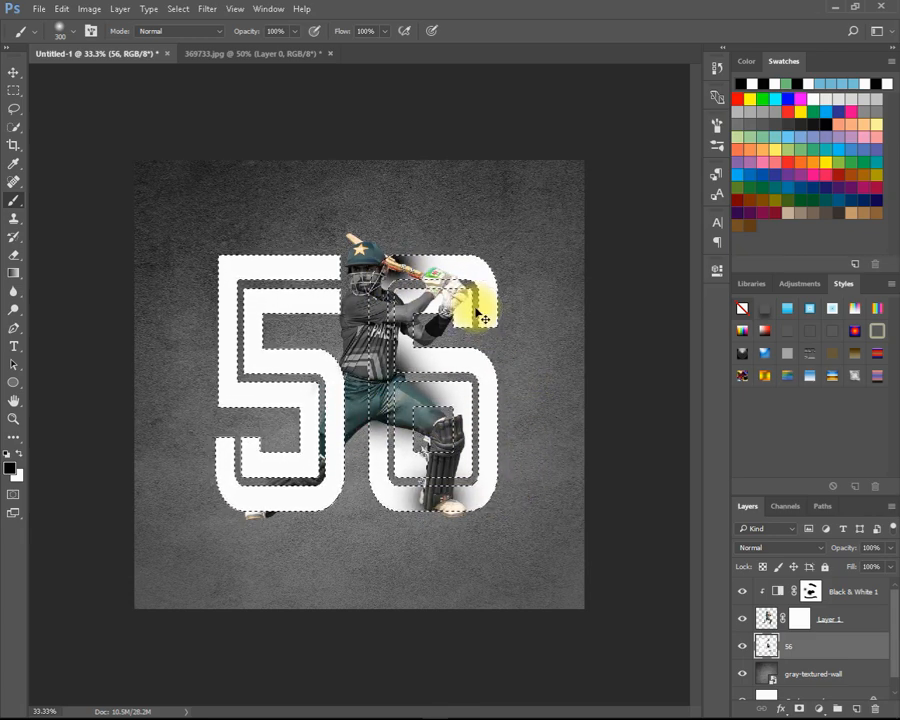
key("ctrl+z")
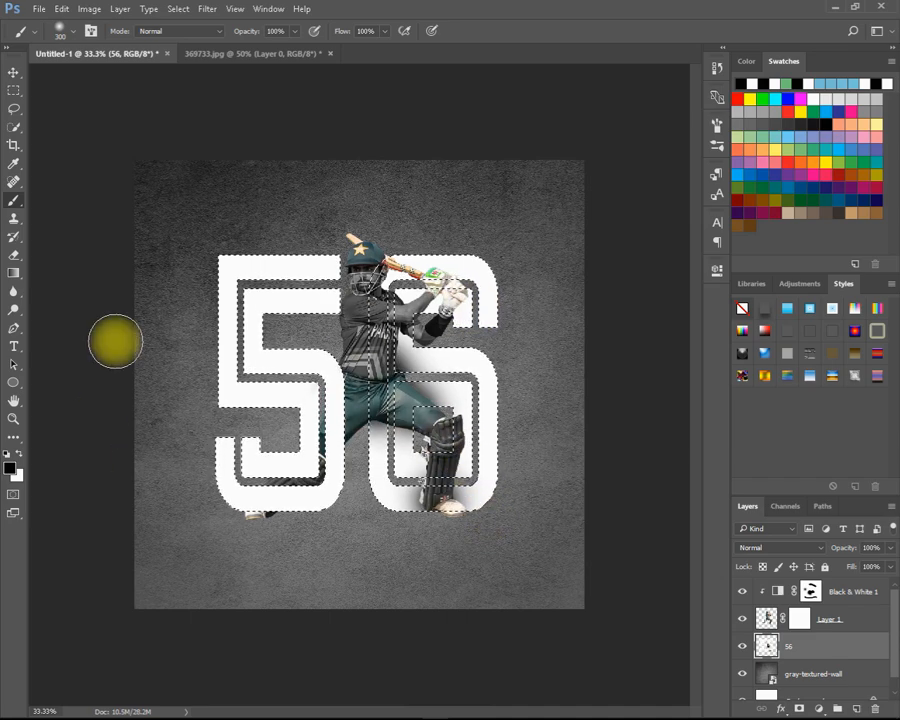
Clear the selection and add a new empty layer directly above the gray-textured-wall layer.
left_click(14, 72)
left_click(380, 200, "ctrl")
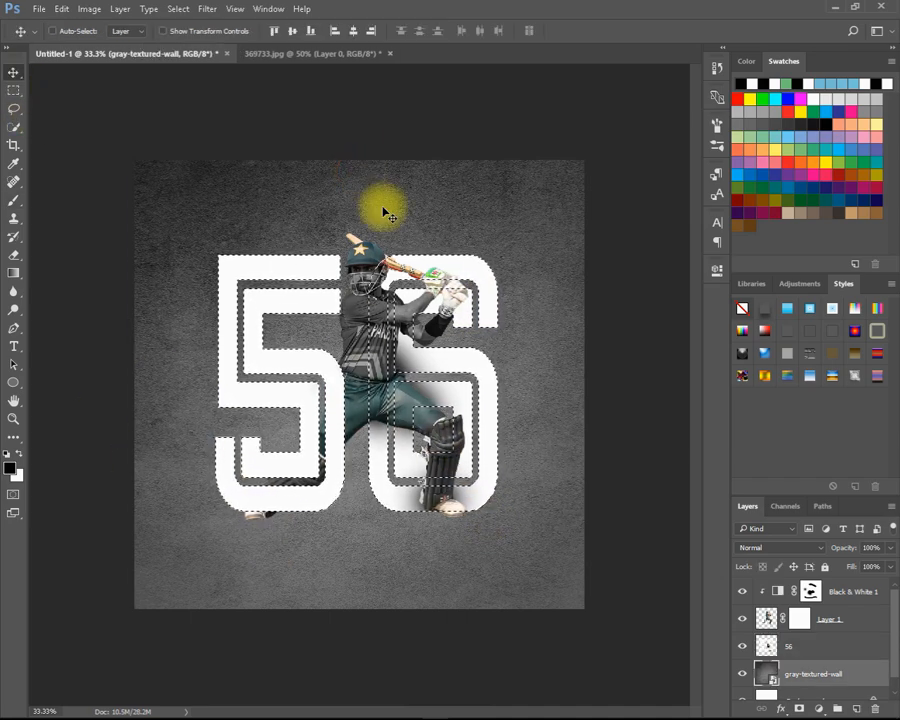
key("ctrl+d")
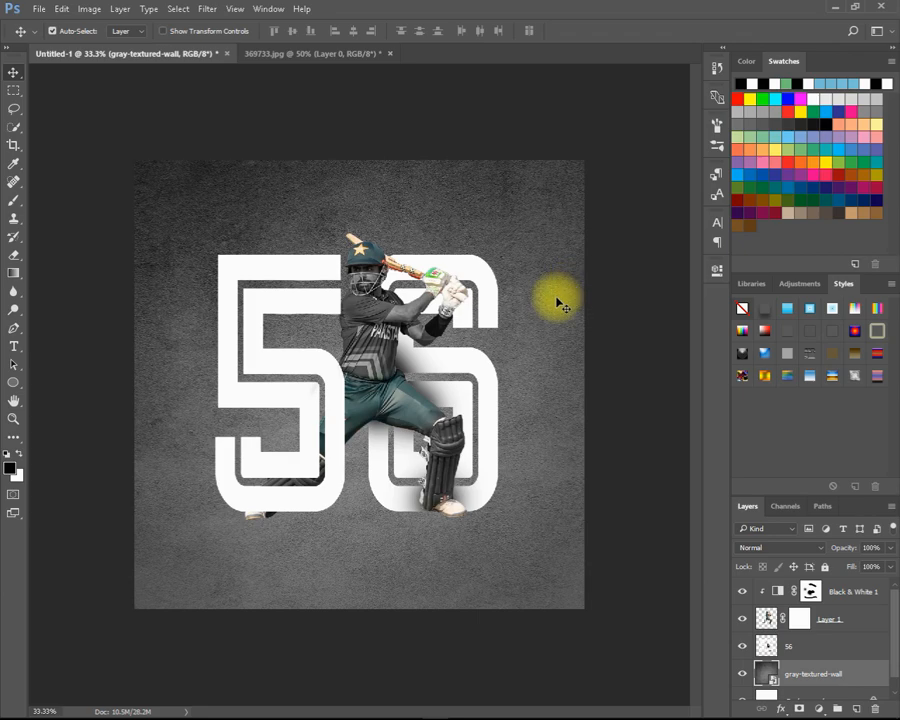
left_click(856, 707)
left_click_drag(850, 665, 826, 653)
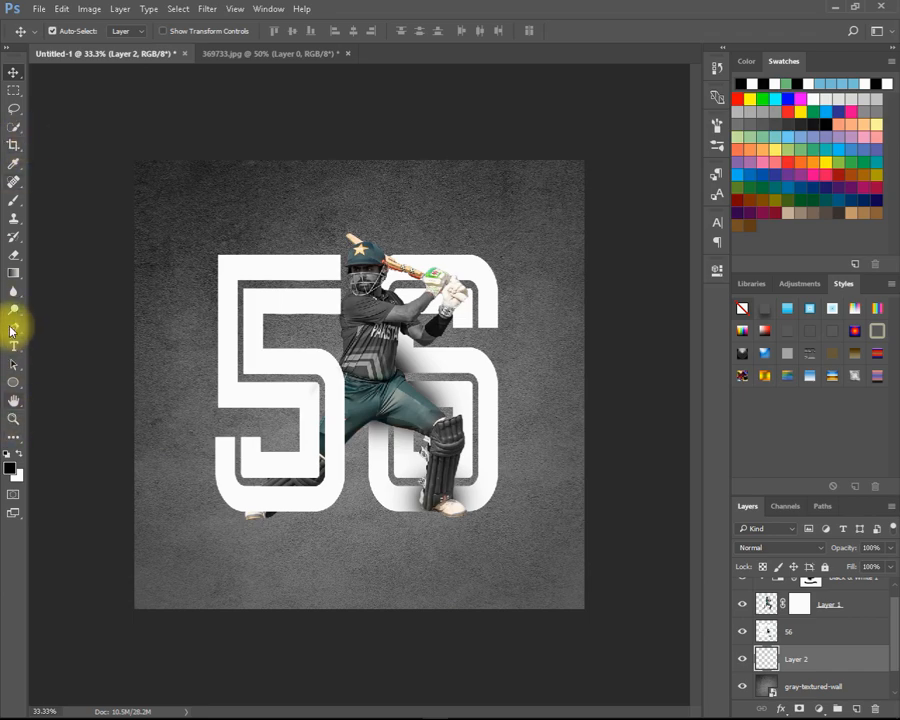
Draw a tall vertical rectangle about 351 px wide and 2079 px high behind the 56, spanning the full canvas height.
left_click(14, 272)
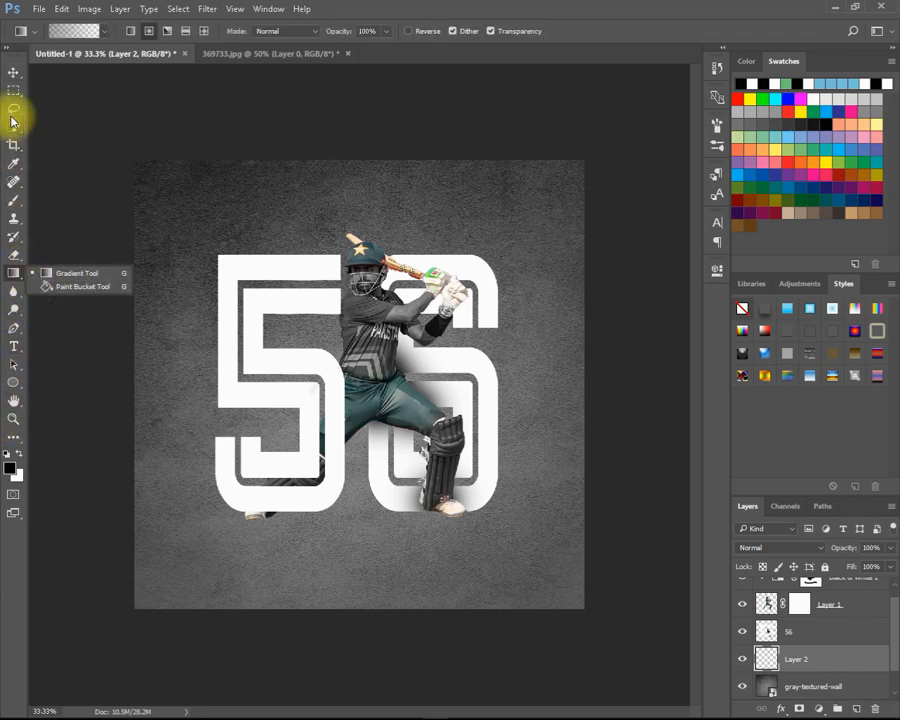
left_click(22, 382)
right_click(25, 383)
left_click(72, 379)
left_click_drag(284, 148, 366, 634)
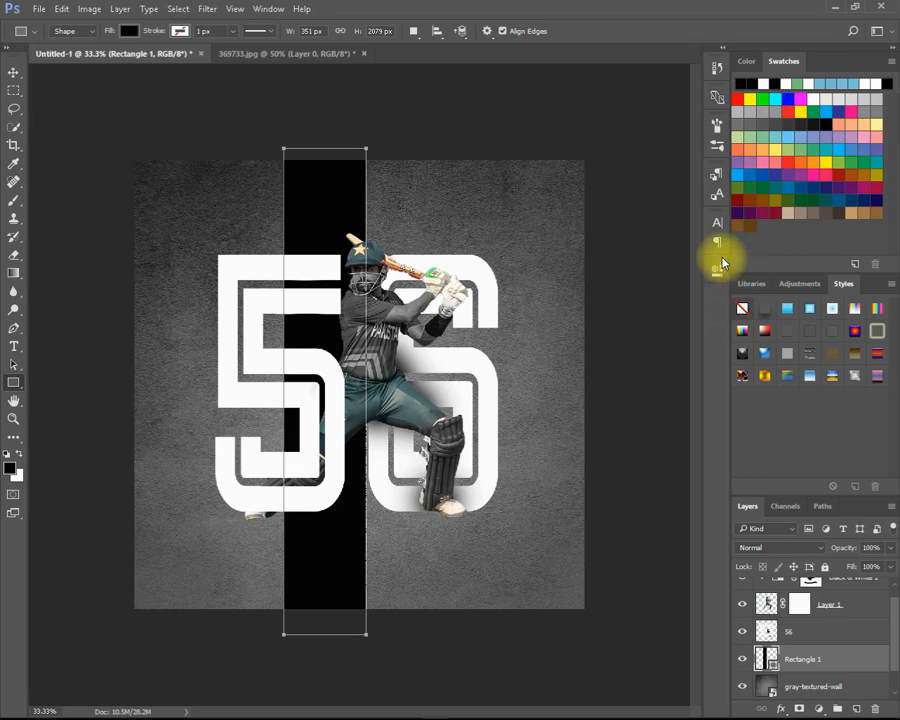
Fill the vertical rectangle with the bright green swatch.
left_click(522, 352)
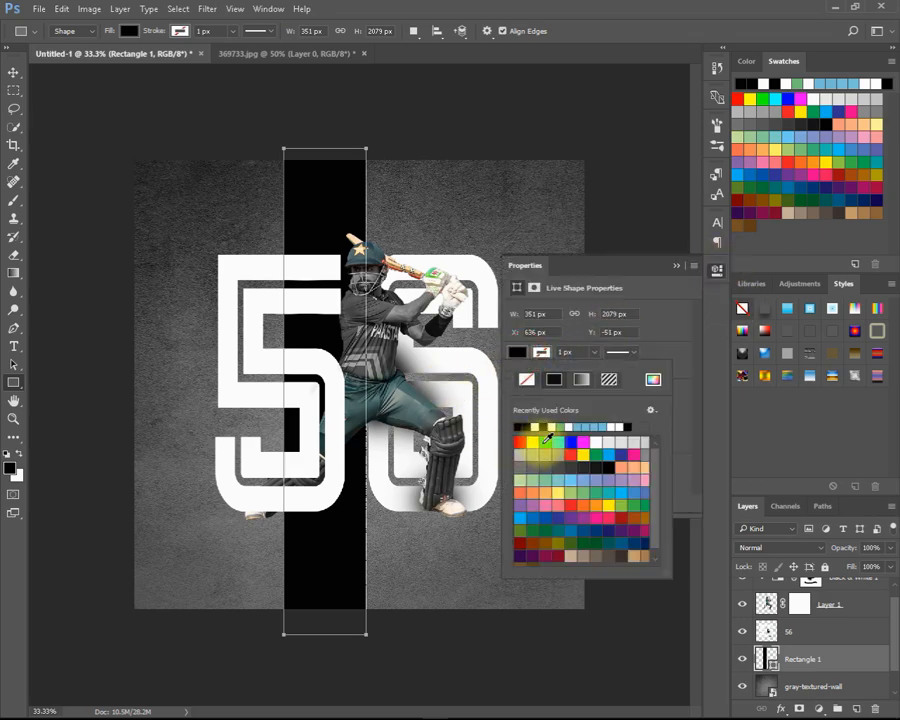
left_click(546, 441)
left_click(296, 420)
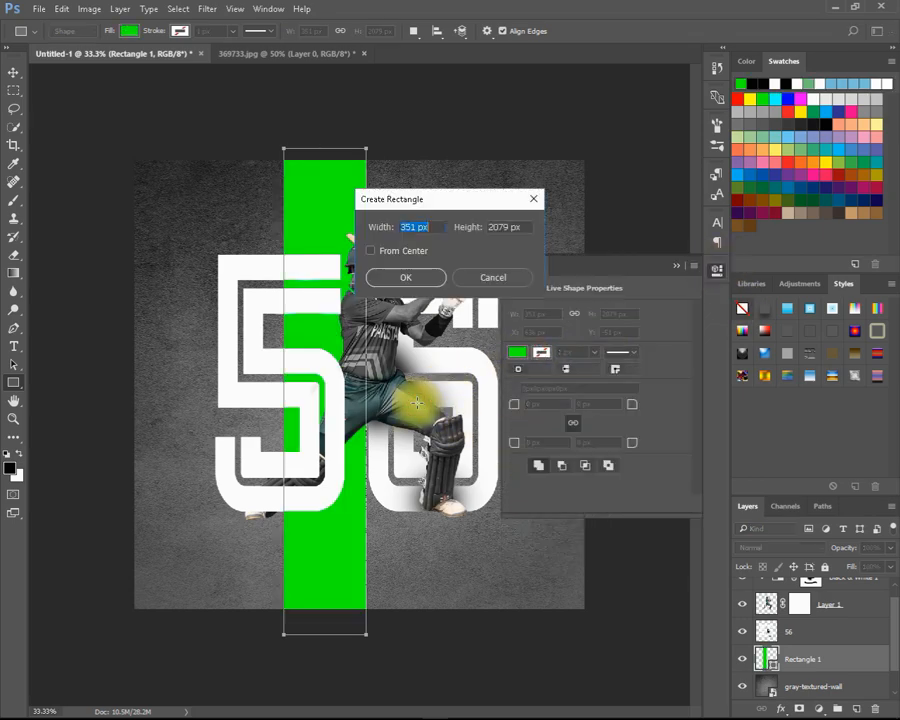
left_click(533, 199)
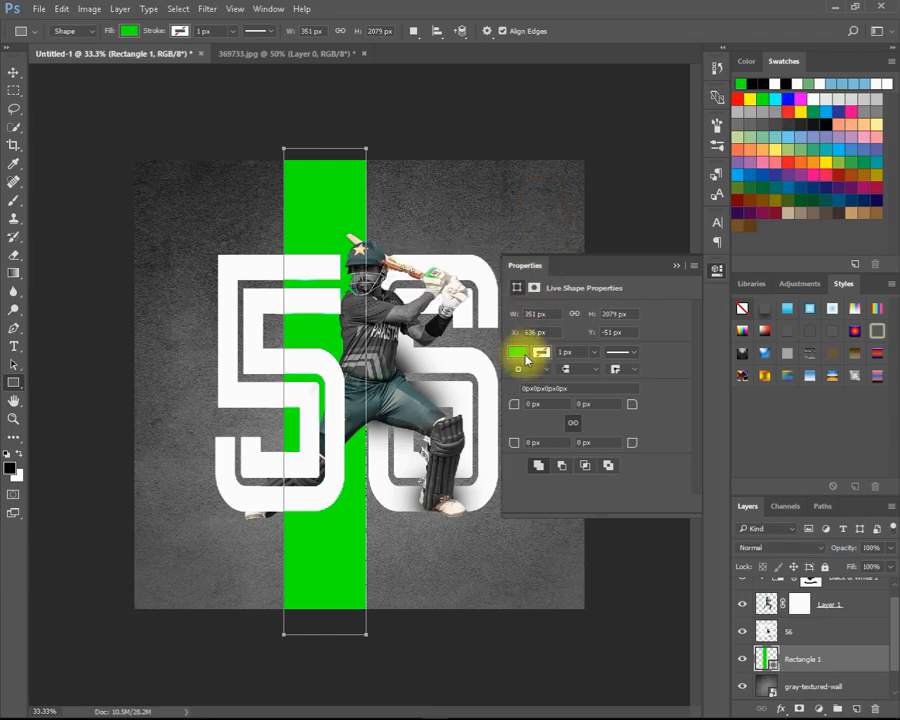
Sample the grey-green of the cricketer's trousers and apply it as the rectangle's fill.
left_click(518, 352)
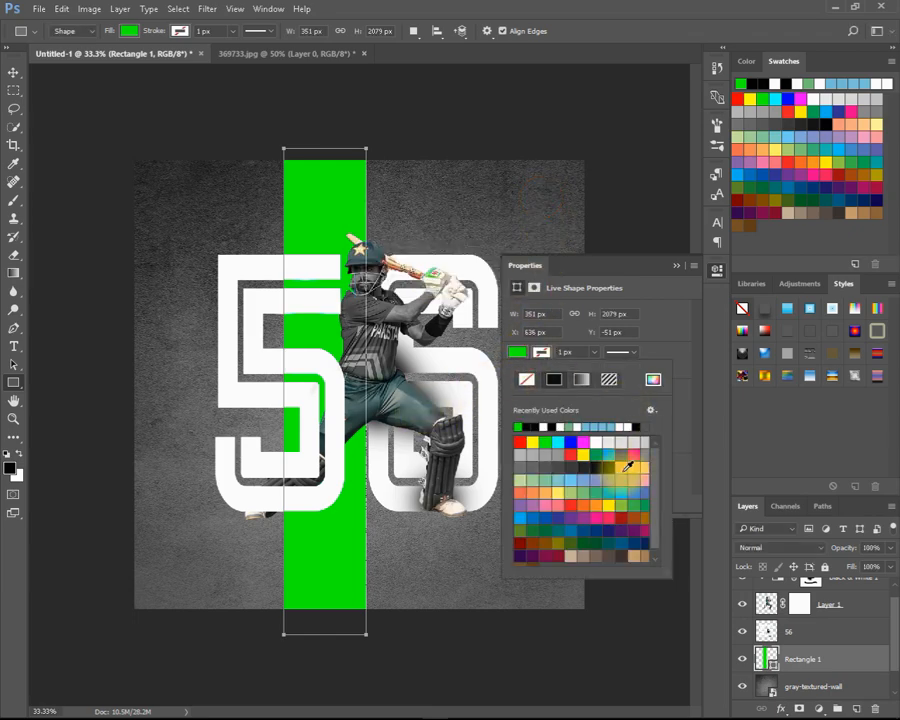
scroll(630, 460, "down", 1)
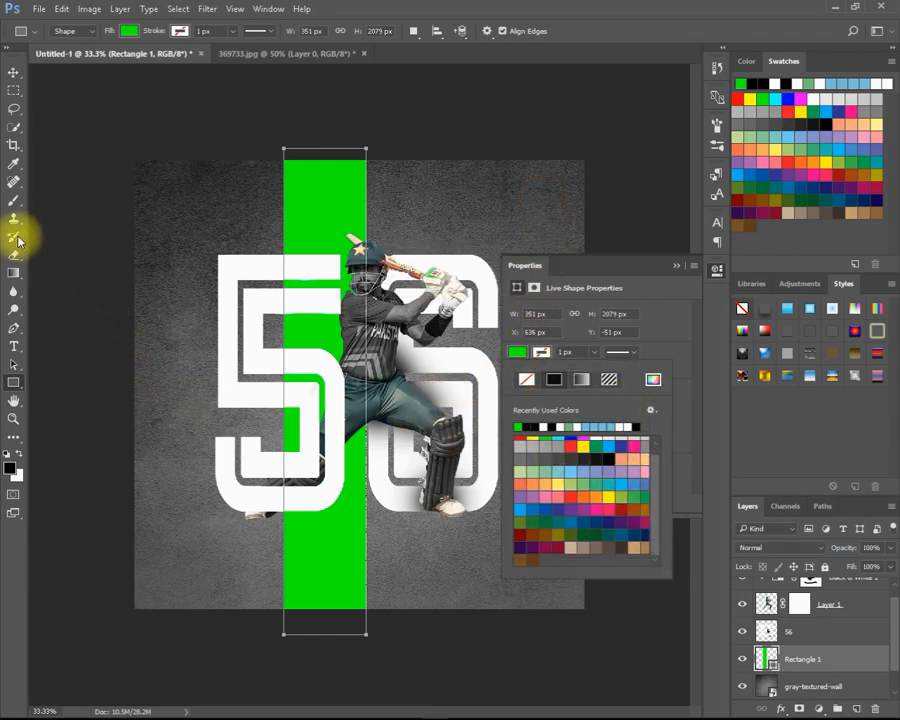
left_click(17, 167)
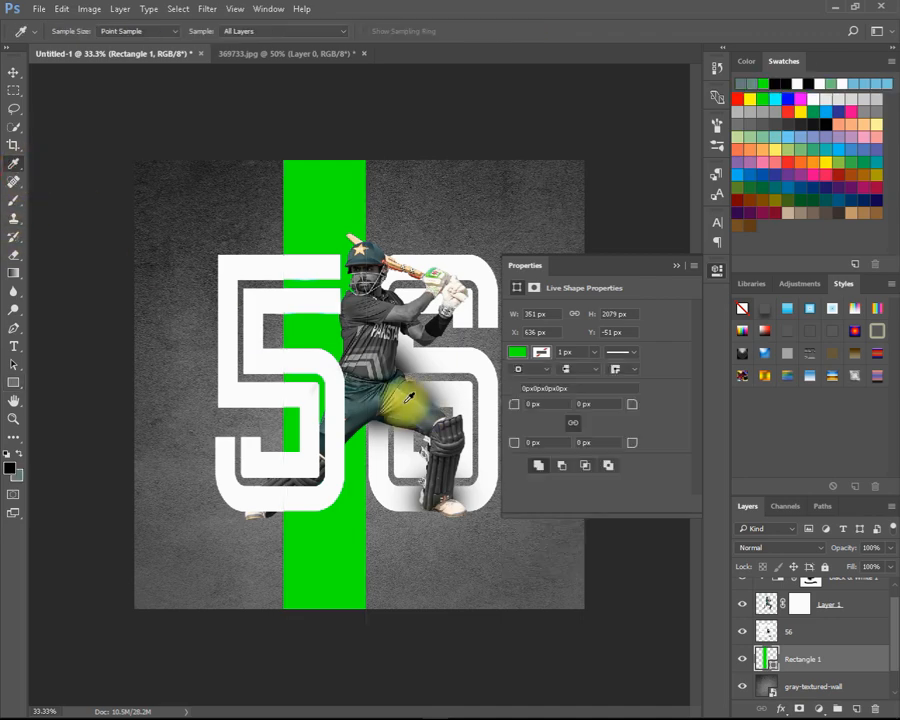
left_click(517, 352)
left_click(525, 425)
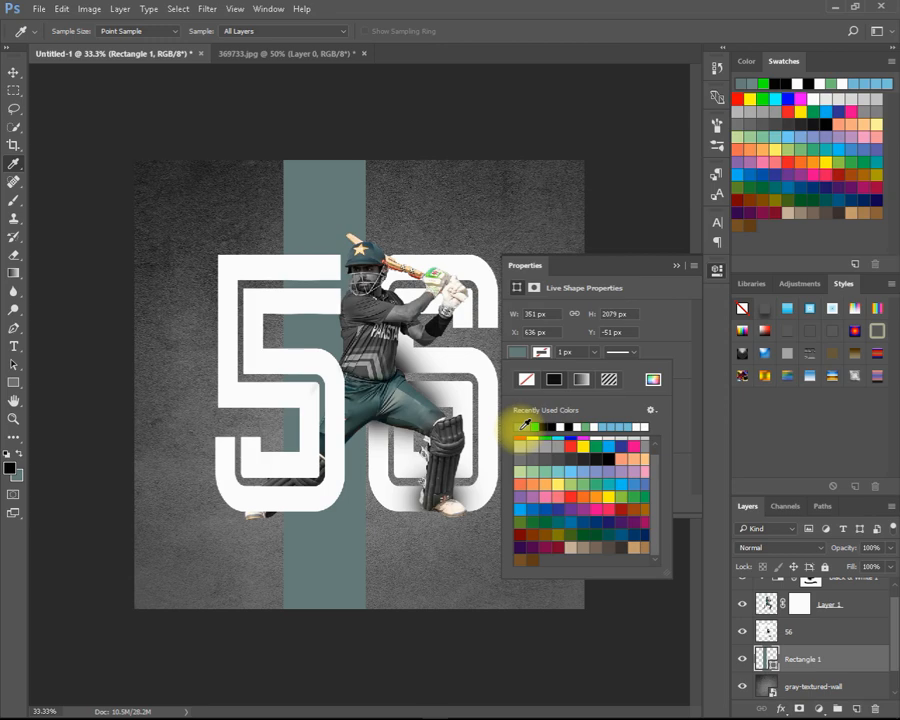
Change the rectangle's fill to a custom emerald green chosen in the color picker.
scroll(562, 466, "up", 1)
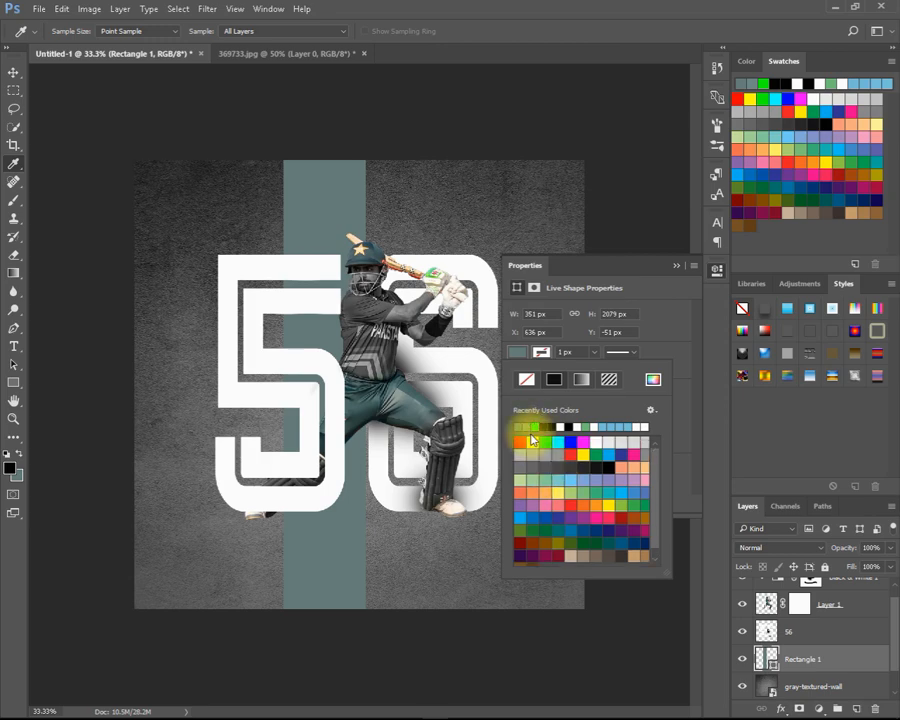
left_click(653, 379)
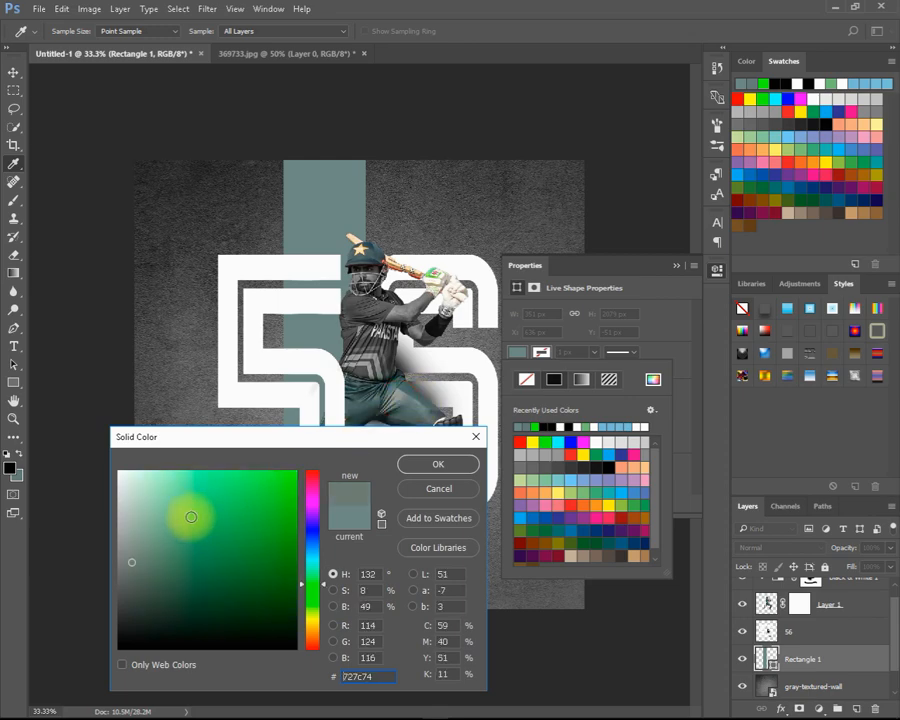
left_click(156, 535)
left_click_drag(157, 535, 197, 518)
left_click(413, 462)
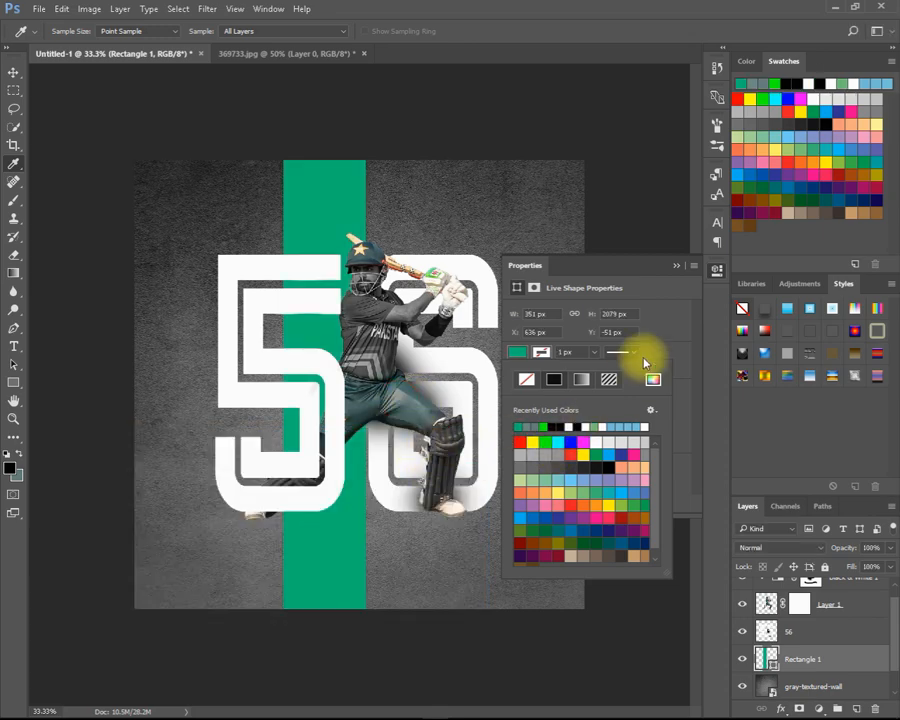
left_click(677, 265)
Rotate the green rectangle to 45.58°, scale it to 91.27% width and 133.08% height, and centre it at X 948.50 px, Y 960.00 px.
left_click(14, 72)
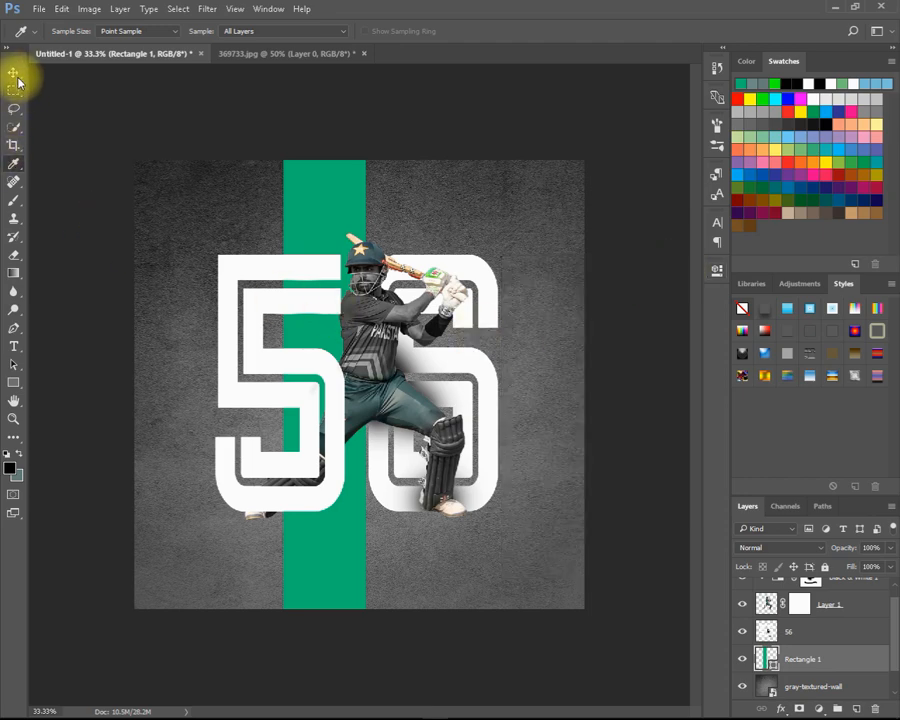
left_click_drag(250, 178, 263, 187)
key("ctrl+t")
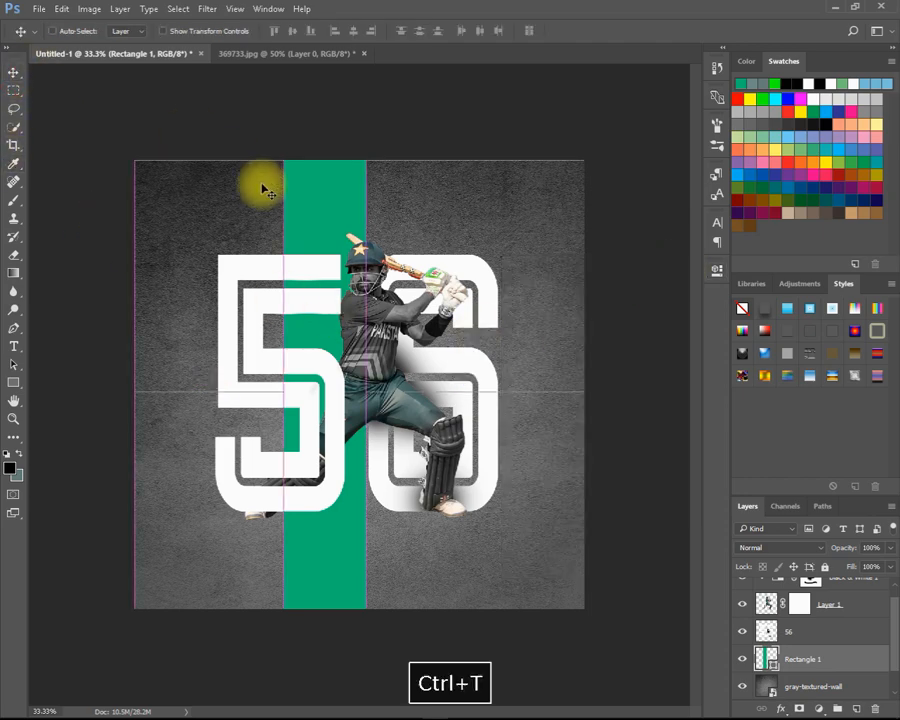
left_click_drag(375, 645, 256, 592)
left_click_drag(195, 607, 209, 693)
left_click_drag(200, 697, 147, 652)
left_click_drag(518, 255, 518, 253)
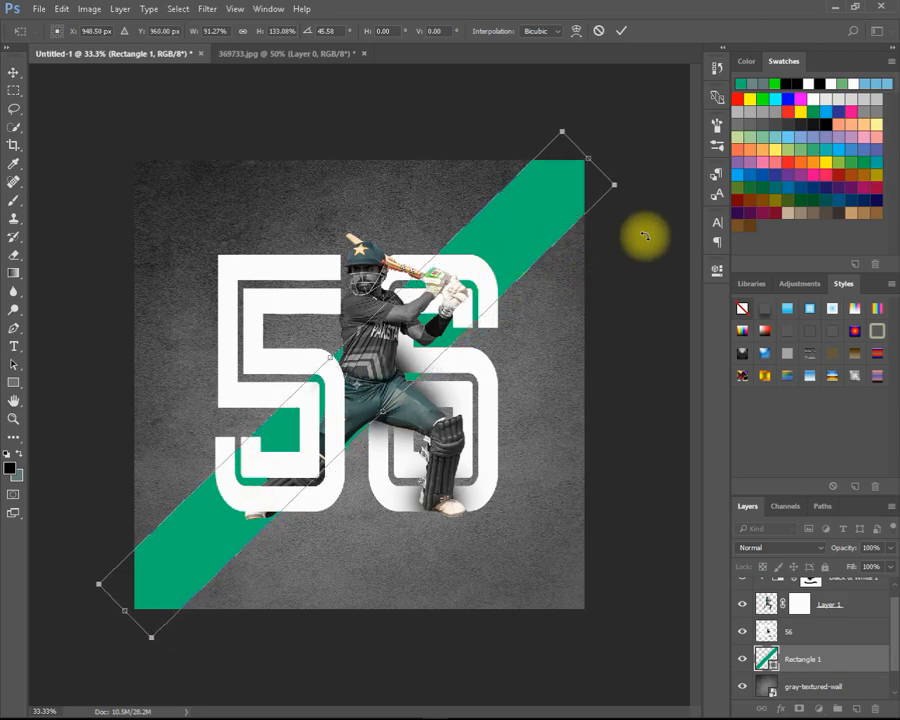
key("Return")
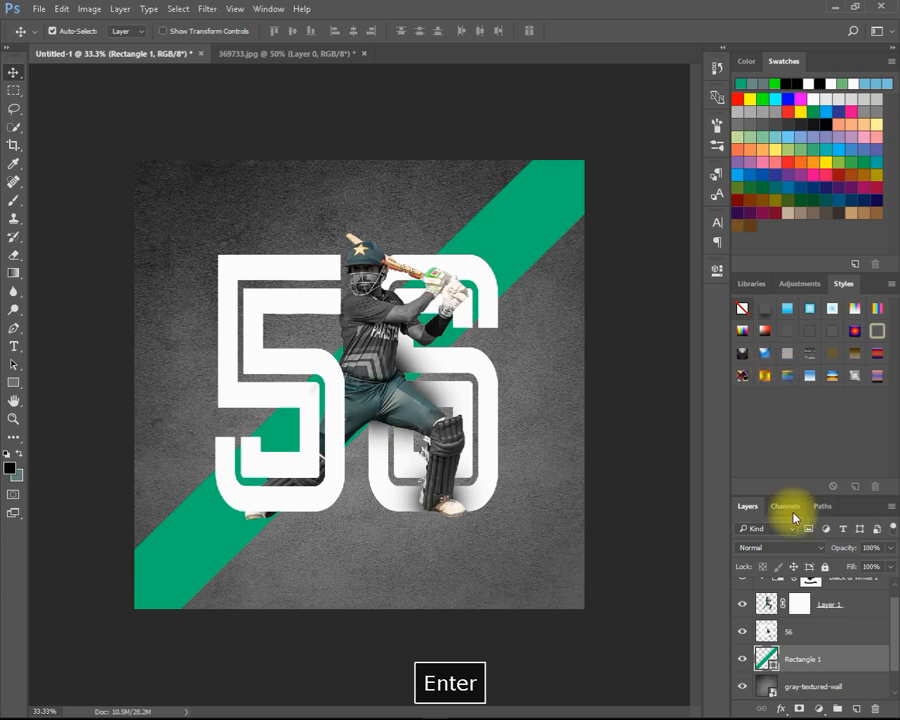
Set the blend mode of the Rectangle 1 layer to Overlay.
left_click(813, 549)
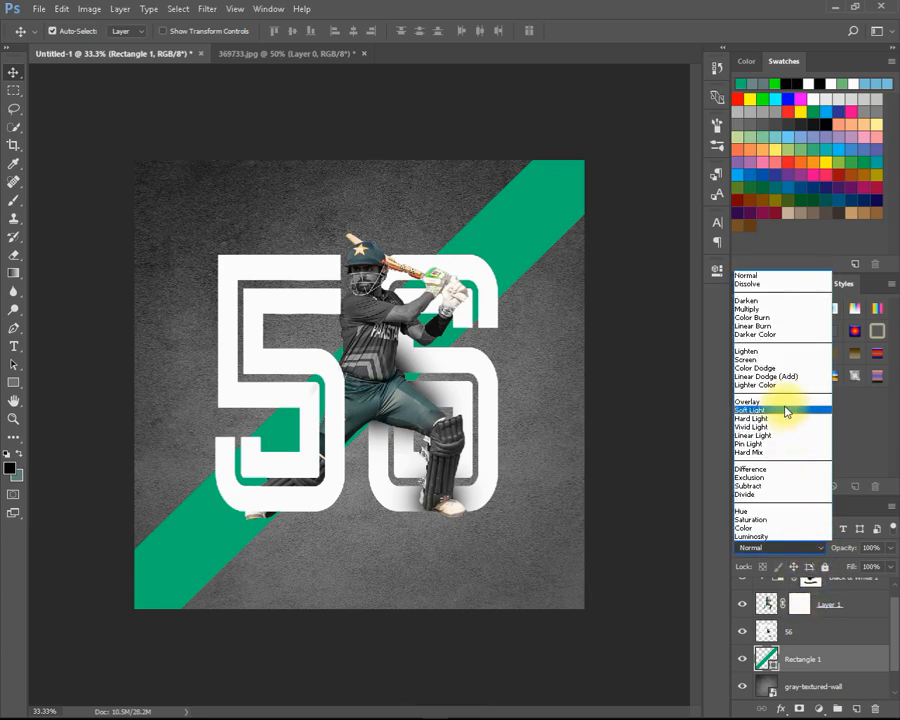
left_click(784, 405)
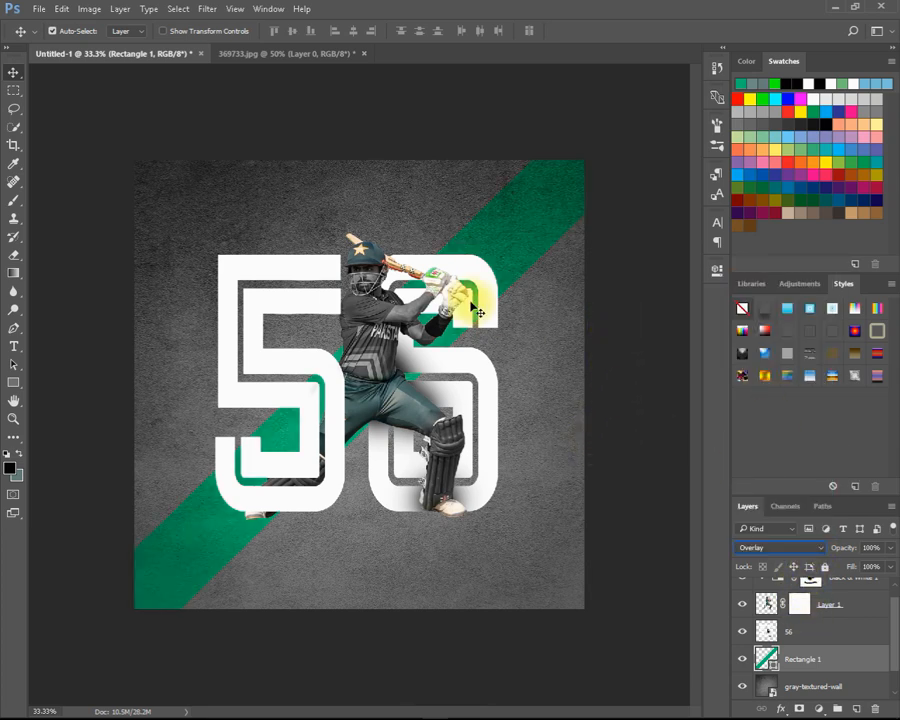